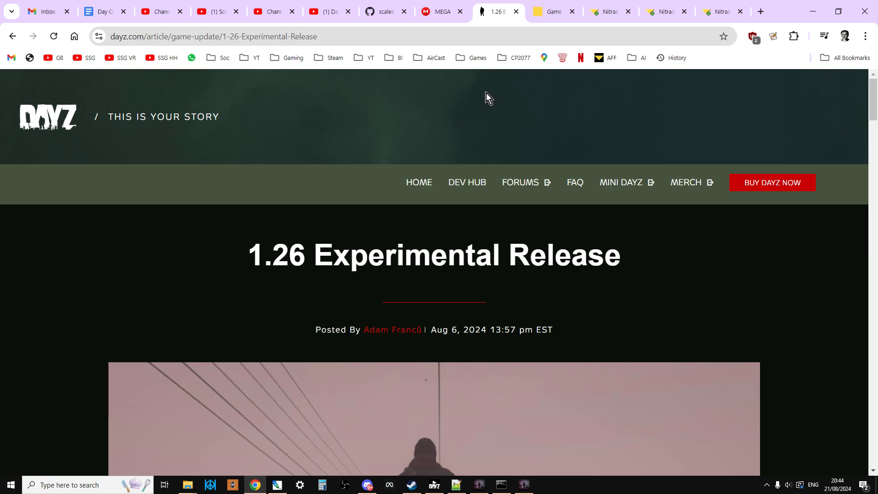
- Switch to the Nitrado tab listing the DayZ chernarusplus and enoch servers
{"action": "left_click", "coordinate": [557, 18]}
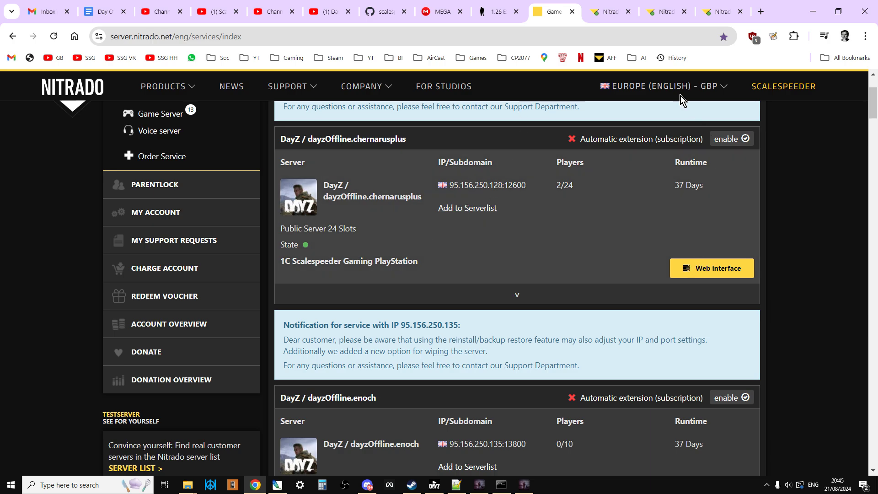
- Open the chernarusplus server's status page and highlight its version, v1.25.158593
{"action": "left_click", "coordinate": [608, 11]}
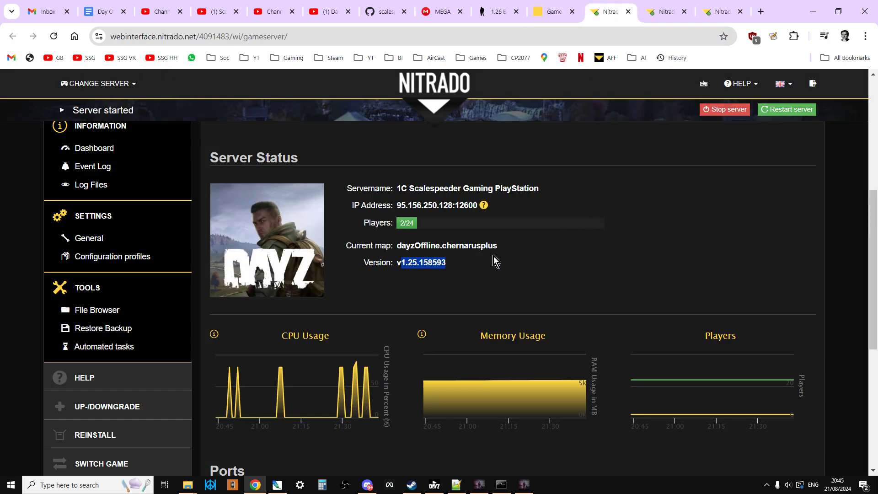
{"action": "left_click", "coordinate": [465, 264]}
{"action": "left_click_drag", "start_coordinate": [457, 260], "coordinate": [397, 265]}
- In the file browser, go from root to dayzps_missions/dayzOffline.chernarusplus/db
{"action": "left_click", "coordinate": [108, 311]}
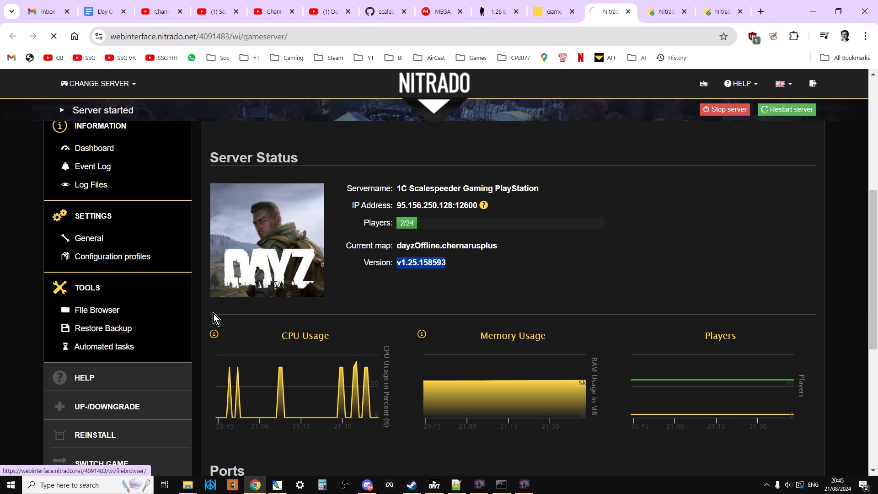
{"action": "scroll", "coordinate": [373, 296], "scroll_direction": "down", "scroll_amount": 5}
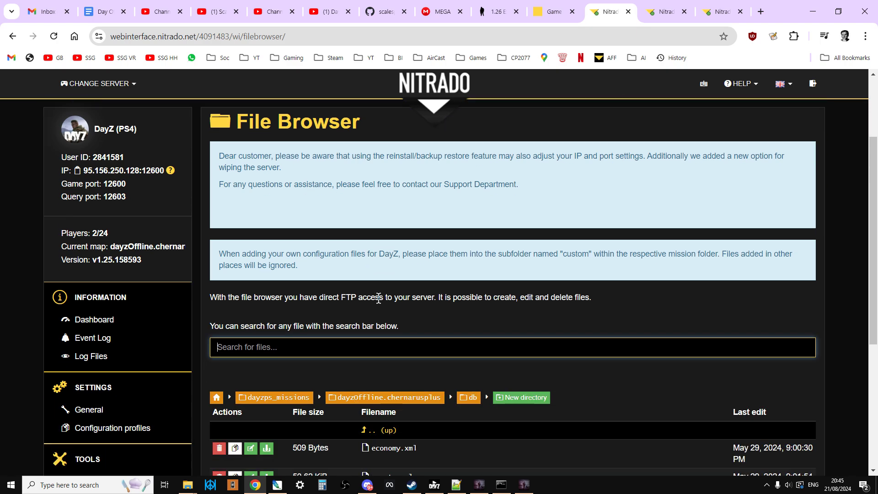
{"action": "scroll", "coordinate": [388, 289], "scroll_direction": "down", "scroll_amount": 1}
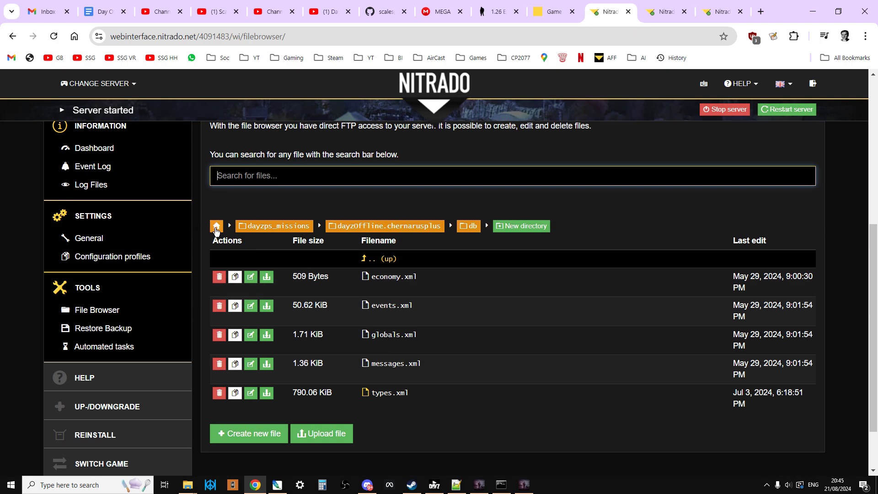
{"action": "left_click", "coordinate": [321, 228]}
{"action": "scroll", "coordinate": [488, 270], "scroll_direction": "down", "scroll_amount": 7}
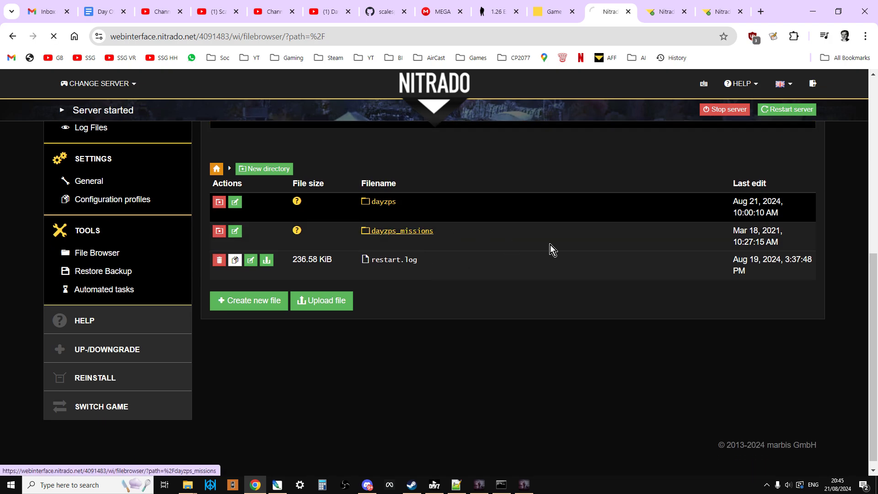
{"action": "left_click", "coordinate": [550, 245]}
{"action": "scroll", "coordinate": [550, 245], "scroll_direction": "down", "scroll_amount": 4}
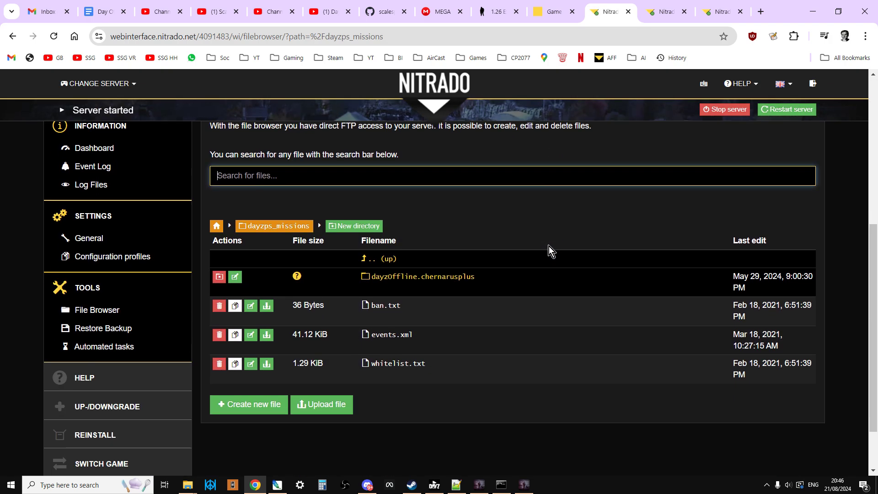
{"action": "left_click", "coordinate": [421, 278]}
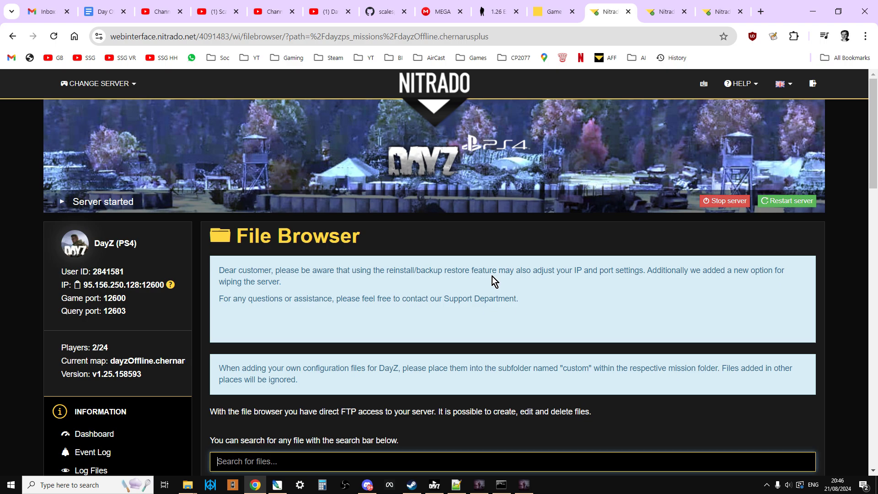
{"action": "scroll", "coordinate": [495, 276], "scroll_direction": "down", "scroll_amount": 6}
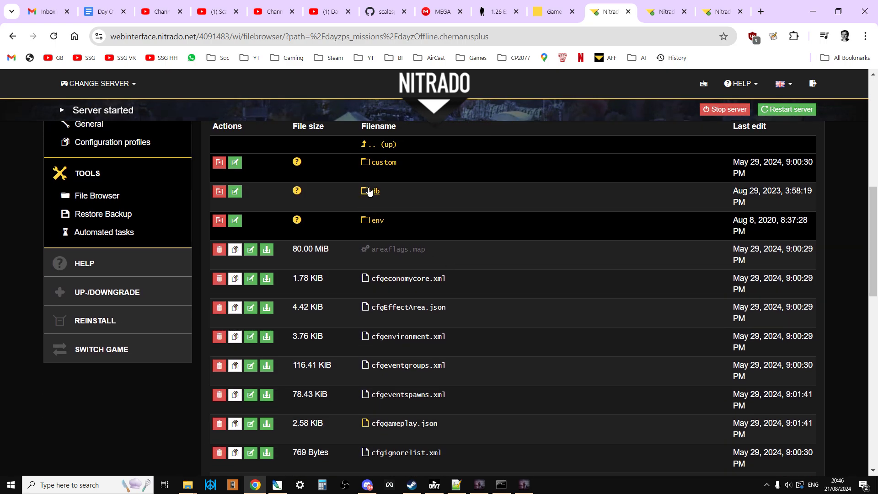
{"action": "left_click", "coordinate": [372, 191]}
{"action": "scroll", "coordinate": [531, 214], "scroll_direction": "down", "scroll_amount": 5}
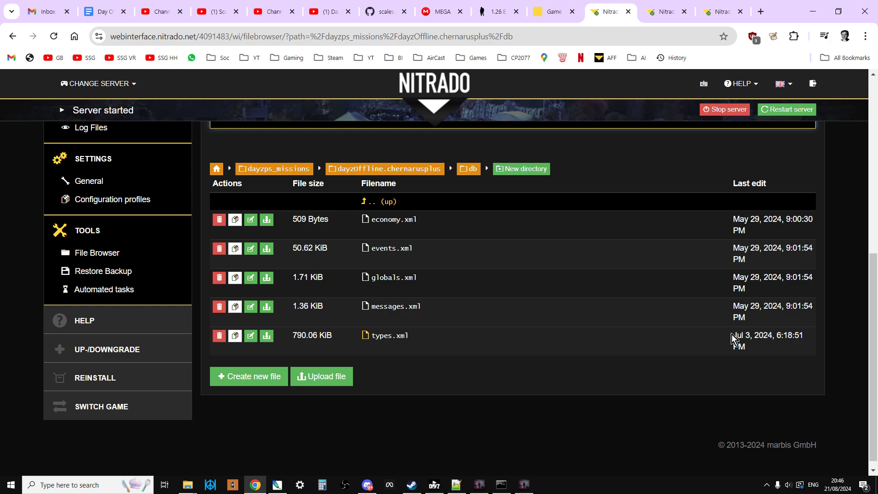
- Open the server's types.xml in the Nitrado editor
{"action": "left_click", "coordinate": [389, 337]}
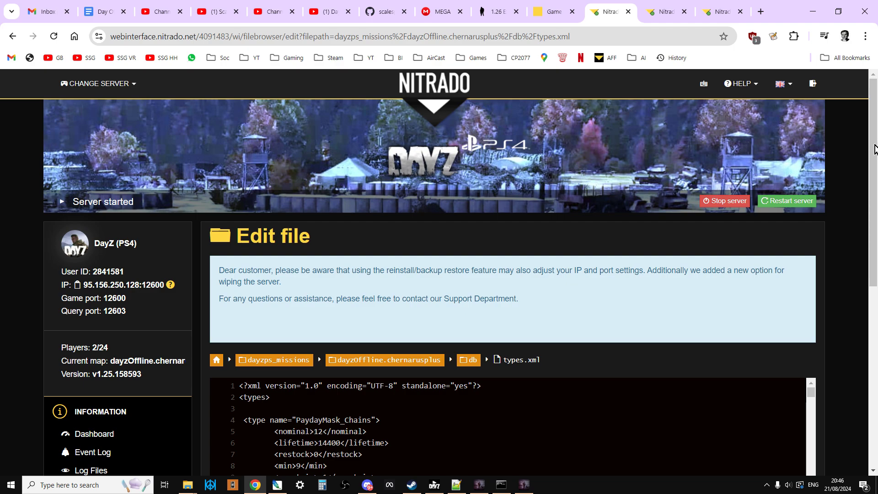
{"action": "left_click_drag", "start_coordinate": [875, 148], "coordinate": [877, 226]}
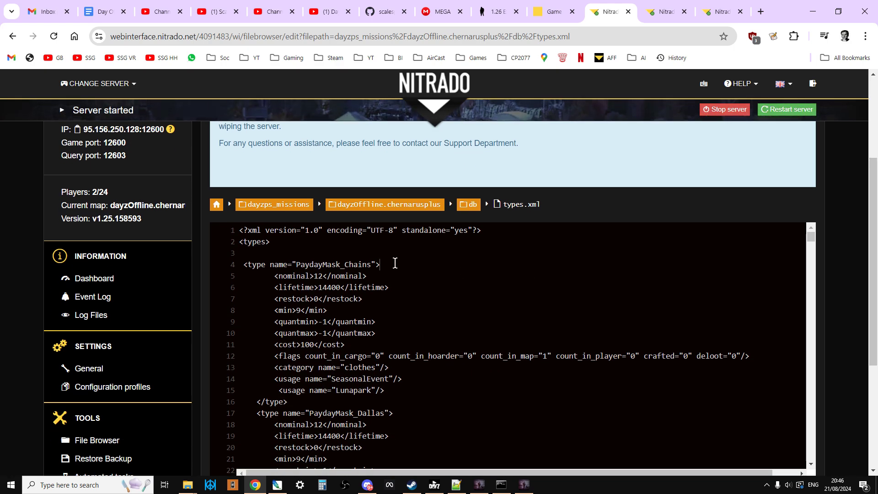
{"action": "left_click", "coordinate": [373, 252]}
- Search it for 'winter', reach the second match, then compare with the local types.xml in Notepad++
{"action": "key", "text": "ctrl+f"}
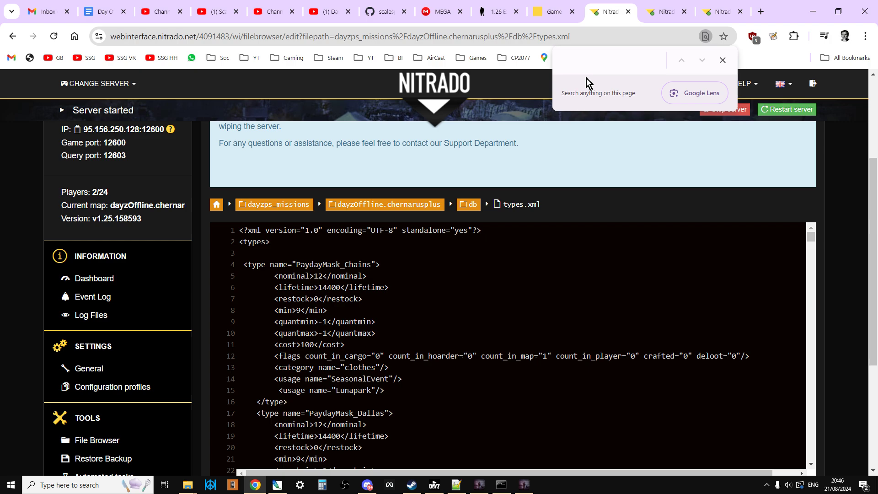
{"action": "type", "text": "winter"}
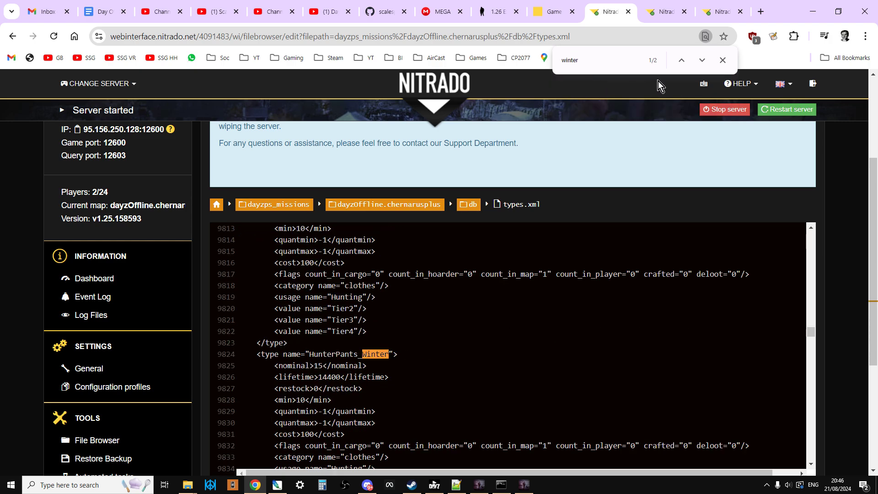
{"action": "left_click", "coordinate": [701, 62]}
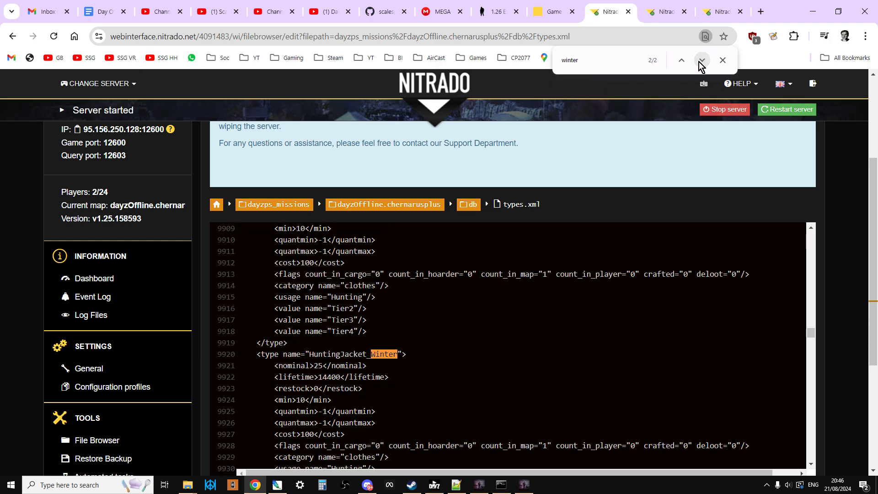
{"action": "left_click", "coordinate": [456, 485]}
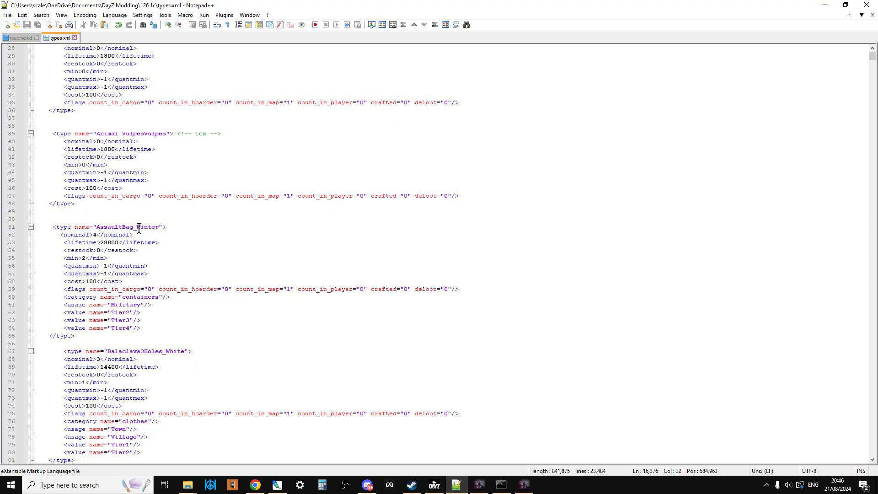
- Select AssaultBag_Winter locally, scroll through the Winter entries, then return to Nitrado's types.xml
{"action": "scroll", "coordinate": [140, 229], "scroll_direction": "down", "scroll_amount": 2}
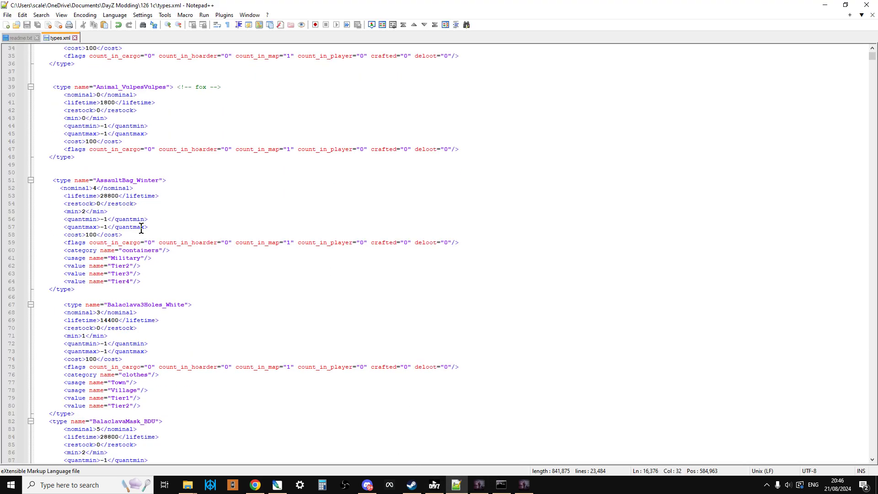
{"action": "left_click_drag", "start_coordinate": [161, 183], "coordinate": [90, 182]}
{"action": "scroll", "coordinate": [170, 193], "scroll_direction": "down", "scroll_amount": 11}
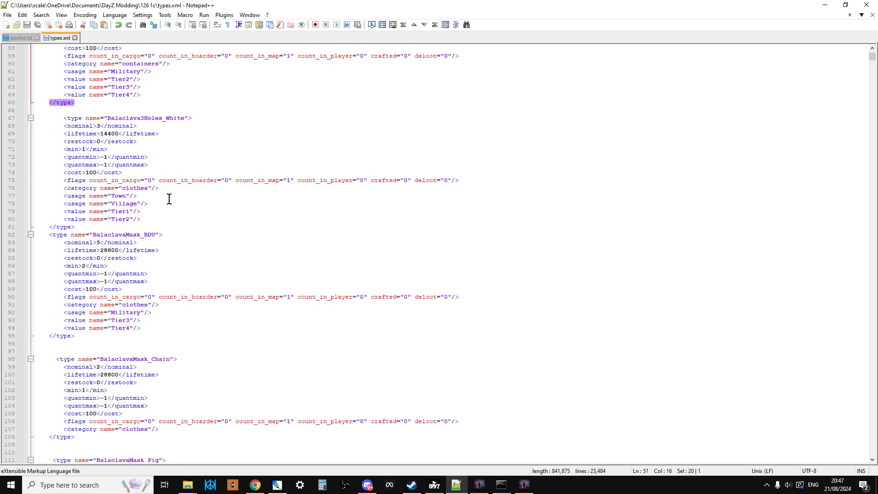
{"action": "scroll", "coordinate": [174, 220], "scroll_direction": "down", "scroll_amount": 1}
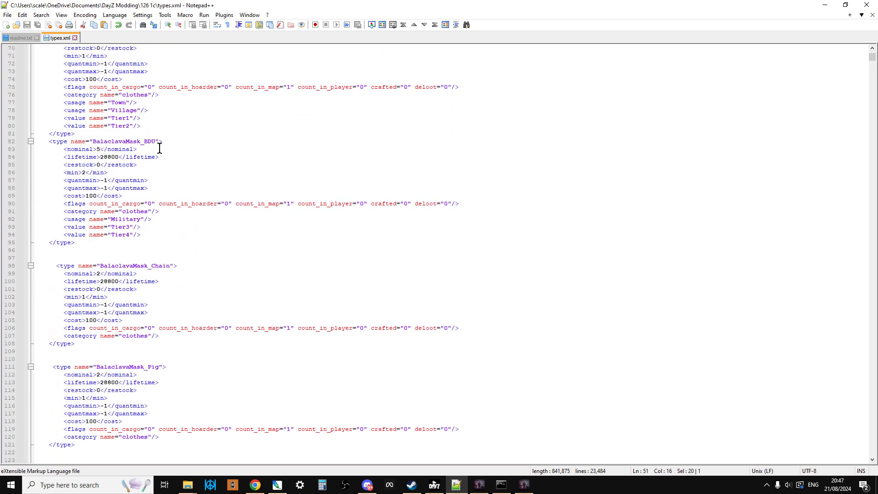
{"action": "scroll", "coordinate": [170, 182], "scroll_direction": "down", "scroll_amount": 3}
{"action": "scroll", "coordinate": [178, 224], "scroll_direction": "down", "scroll_amount": 3}
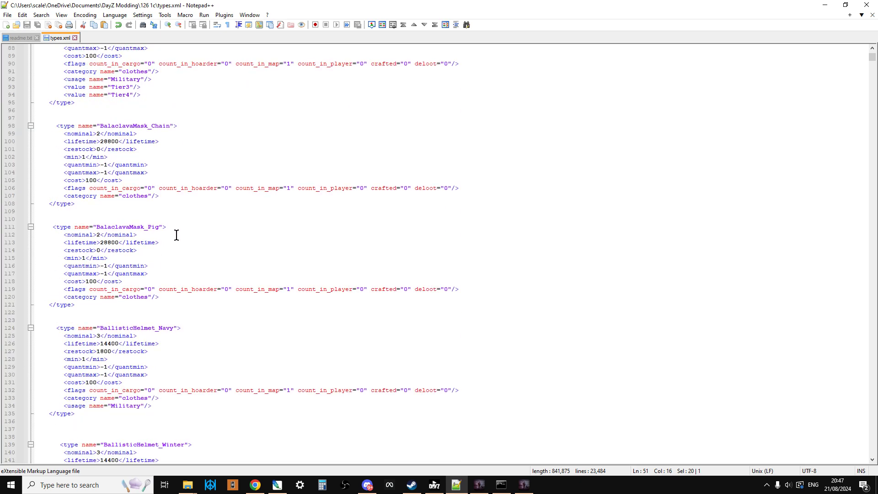
{"action": "scroll", "coordinate": [176, 242], "scroll_direction": "down", "scroll_amount": 4}
{"action": "scroll", "coordinate": [176, 245], "scroll_direction": "down", "scroll_amount": 4}
{"action": "scroll", "coordinate": [169, 256], "scroll_direction": "down", "scroll_amount": 4}
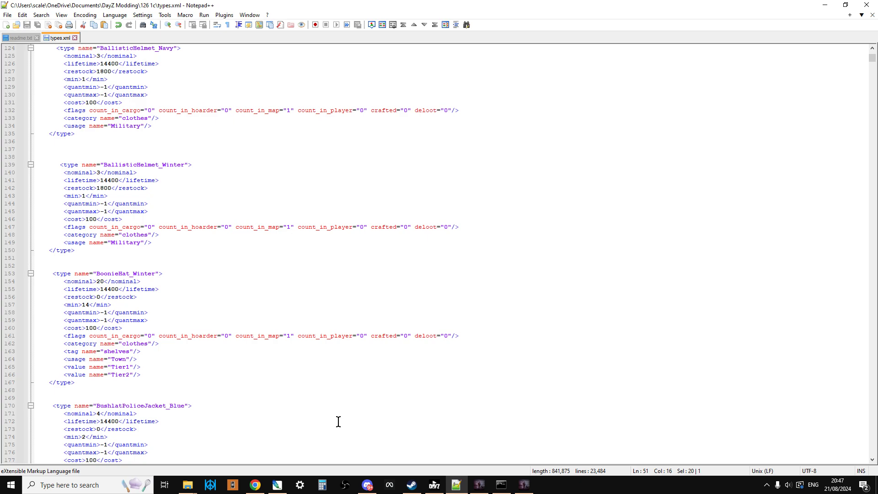
{"action": "key", "text": "alt+Tab"}
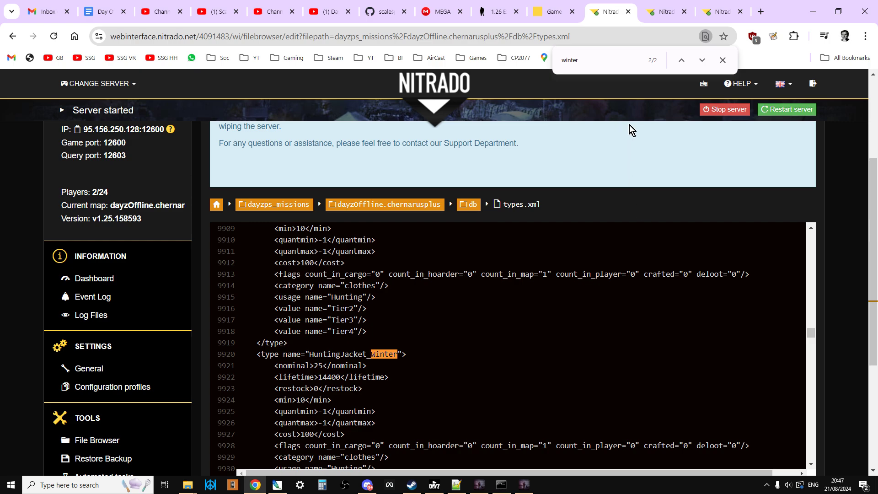
- Glance at the server overview, then return to the types.xml editor
{"action": "left_click", "coordinate": [555, 14]}
{"action": "left_click", "coordinate": [608, 12]}
{"action": "scroll", "coordinate": [198, 306], "scroll_direction": "down", "scroll_amount": 1}
- In General settings, tick and then untick 'Reset Mission-xml to default'
{"action": "left_click", "coordinate": [75, 311]}
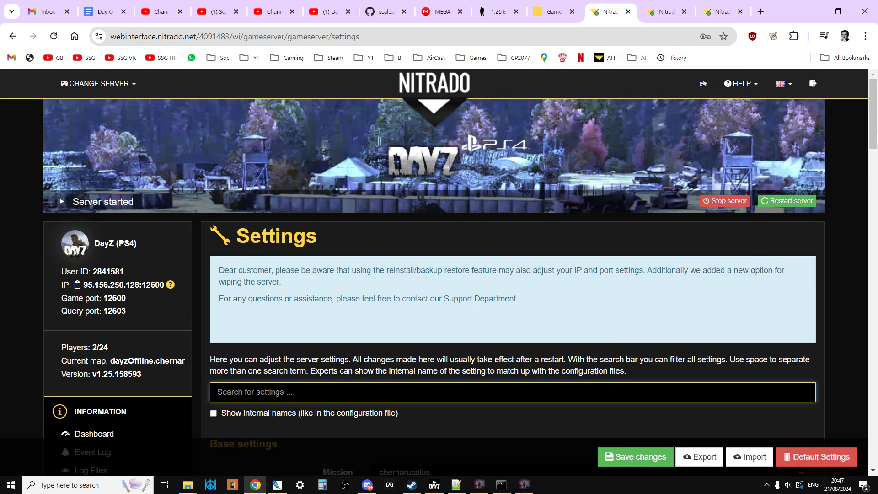
{"action": "left_click_drag", "start_coordinate": [875, 138], "coordinate": [875, 199]}
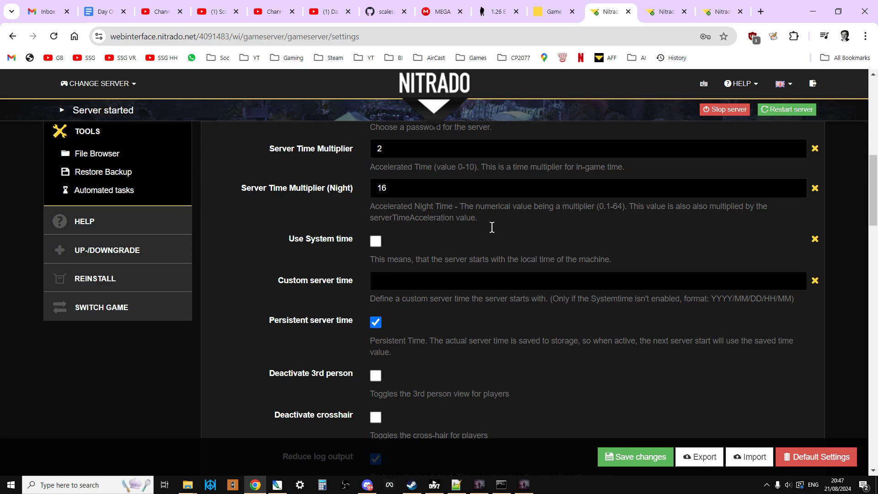
{"action": "scroll", "coordinate": [492, 227], "scroll_direction": "down", "scroll_amount": 5}
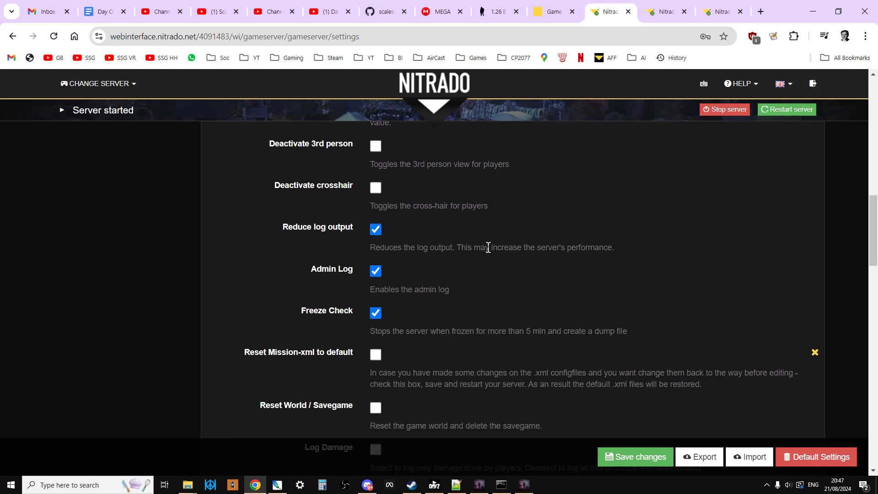
{"action": "scroll", "coordinate": [488, 247], "scroll_direction": "down", "scroll_amount": 1}
{"action": "left_click_drag", "start_coordinate": [244, 298], "coordinate": [314, 296]}
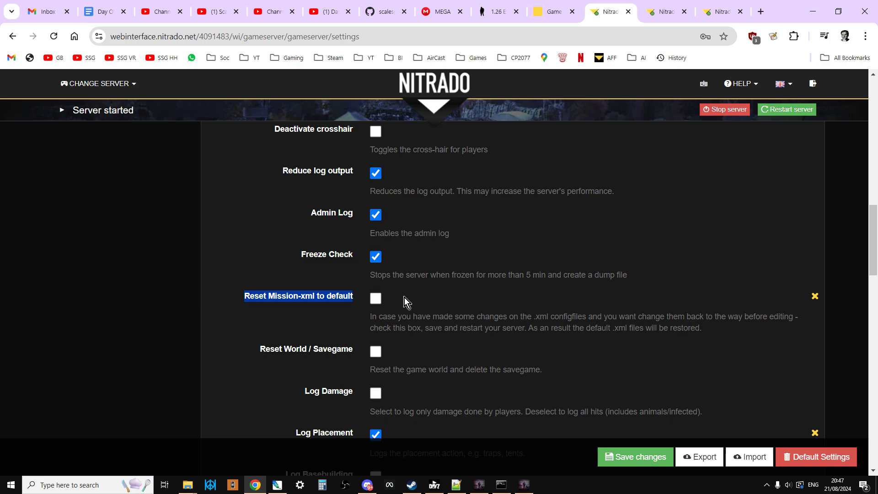
{"action": "left_click", "coordinate": [376, 298]}
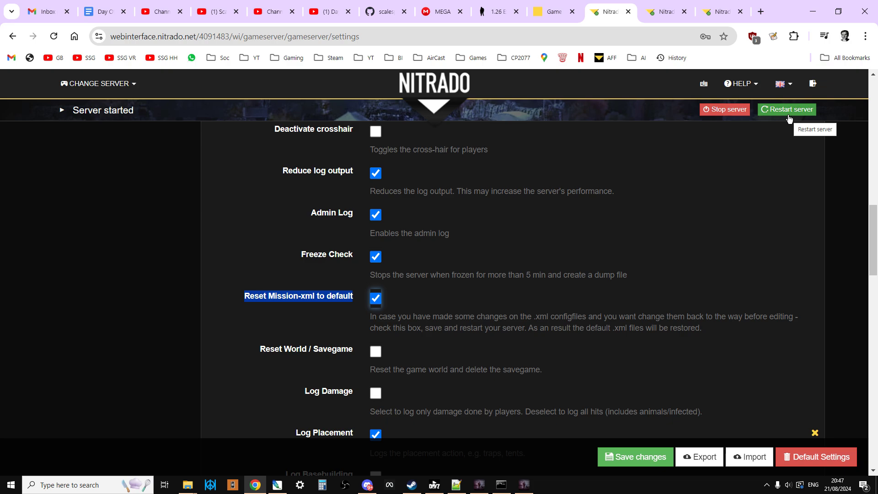
{"action": "left_click", "coordinate": [377, 301]}
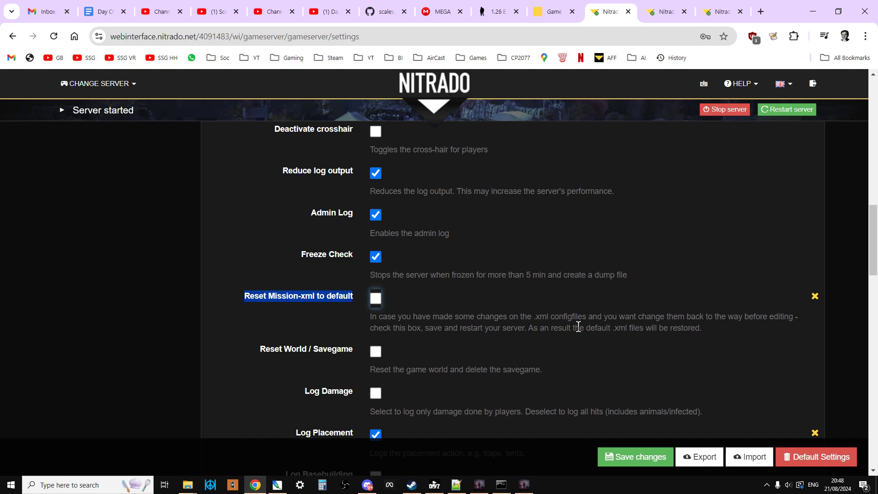
{"action": "scroll", "coordinate": [434, 230], "scroll_direction": "up", "scroll_amount": 7}
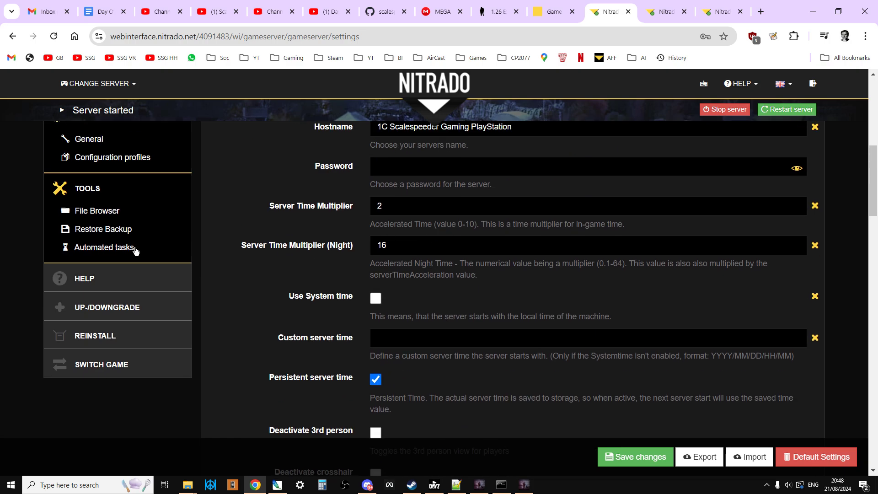
- Return to the file browser's chernarusplus db folder, listing economy.xml through types.xml
{"action": "left_click", "coordinate": [105, 211]}
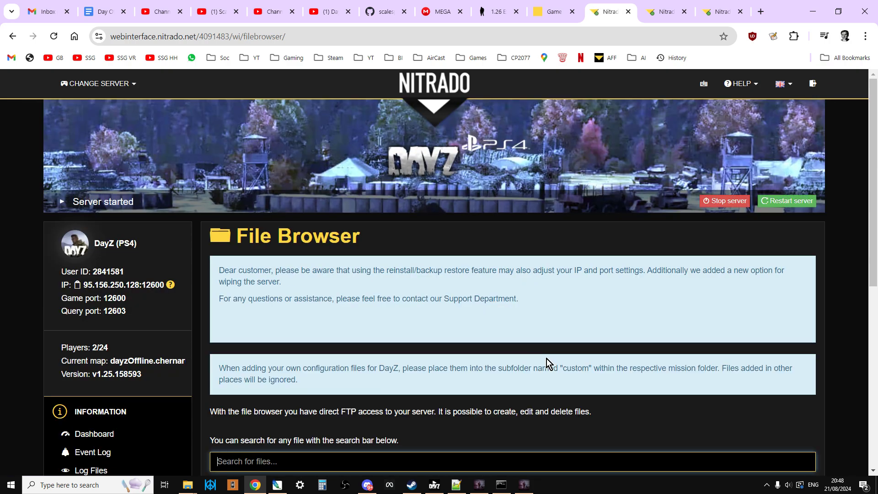
{"action": "scroll", "coordinate": [547, 358], "scroll_direction": "down", "scroll_amount": 7}
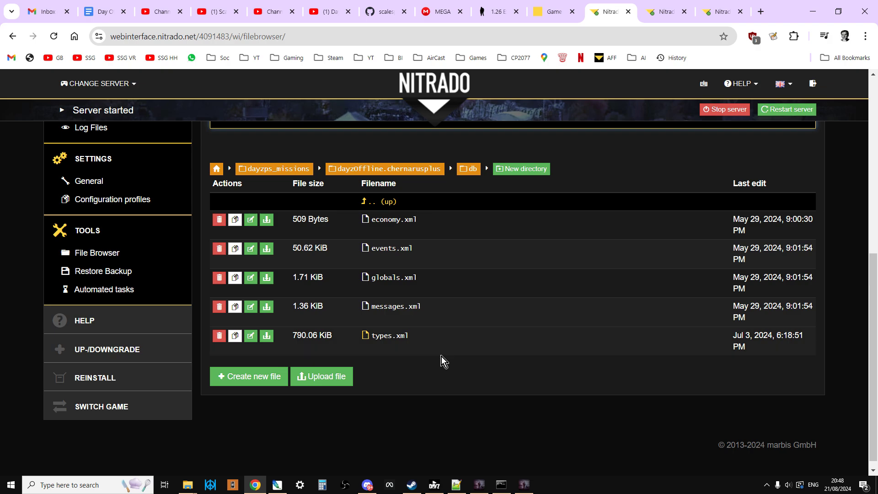
- Go up to dayzOffline.chernarusplus and review cfgeconomycore.xml, cfggameplay.json and cfgundergroundtriggers.json
{"action": "left_click", "coordinate": [403, 170]}
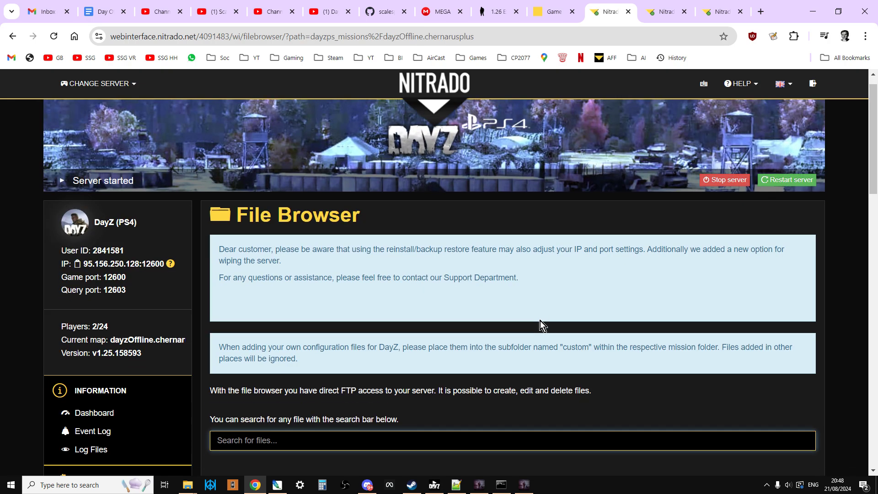
{"action": "scroll", "coordinate": [539, 322], "scroll_direction": "down", "scroll_amount": 9}
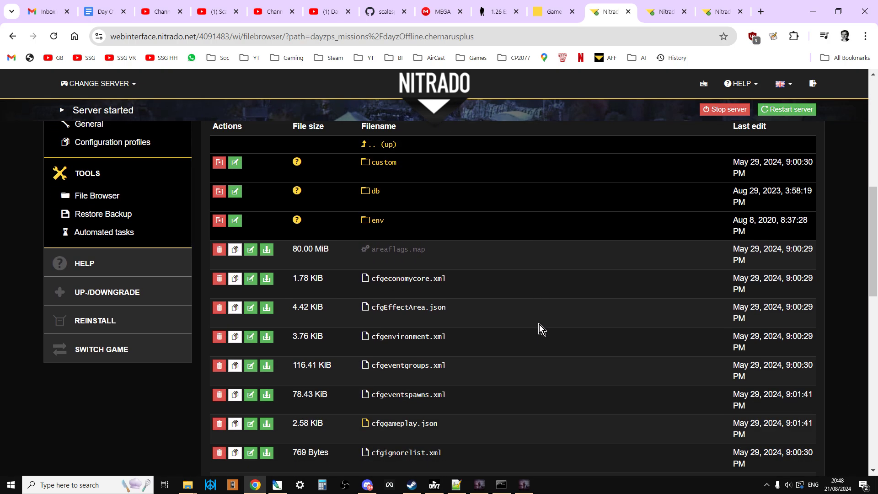
{"action": "scroll", "coordinate": [539, 325], "scroll_direction": "down", "scroll_amount": 3}
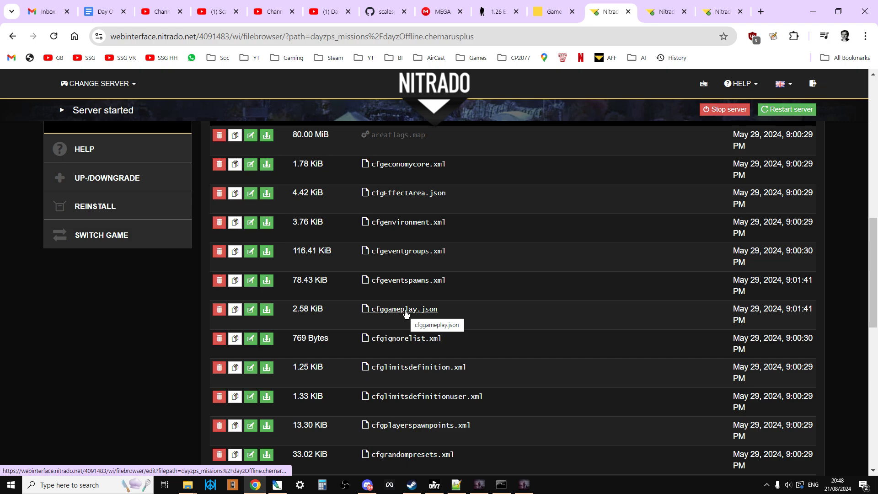
{"action": "scroll", "coordinate": [413, 312], "scroll_direction": "down", "scroll_amount": 2}
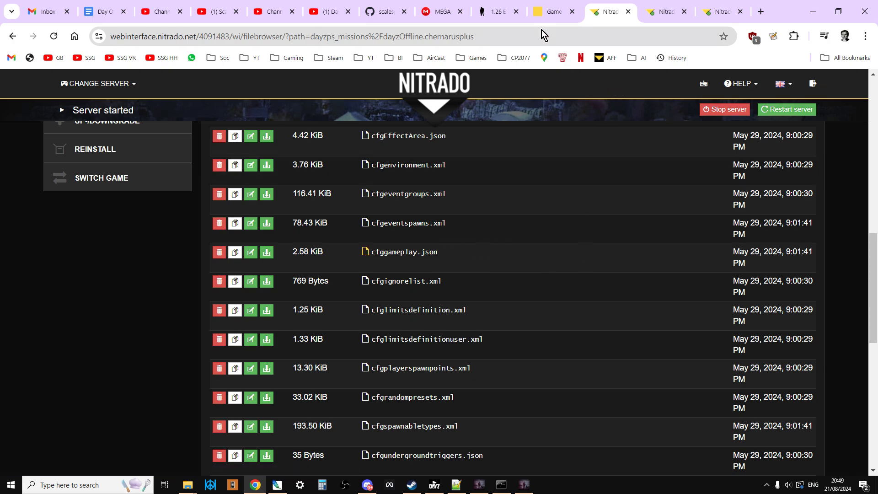
- From the rented servers overview, open the 46.251.234.116 PC server's web interface
{"action": "left_click", "coordinate": [548, 13]}
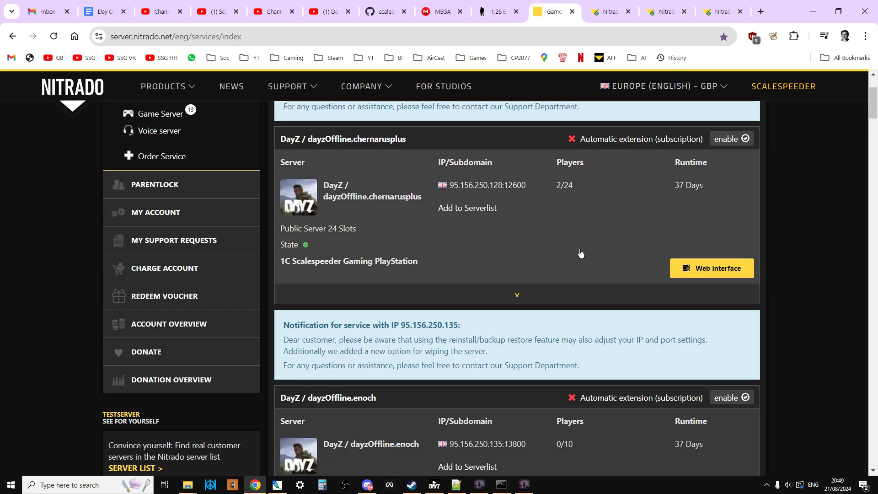
{"action": "scroll", "coordinate": [581, 254], "scroll_direction": "down", "scroll_amount": 4}
{"action": "scroll", "coordinate": [577, 259], "scroll_direction": "down", "scroll_amount": 5}
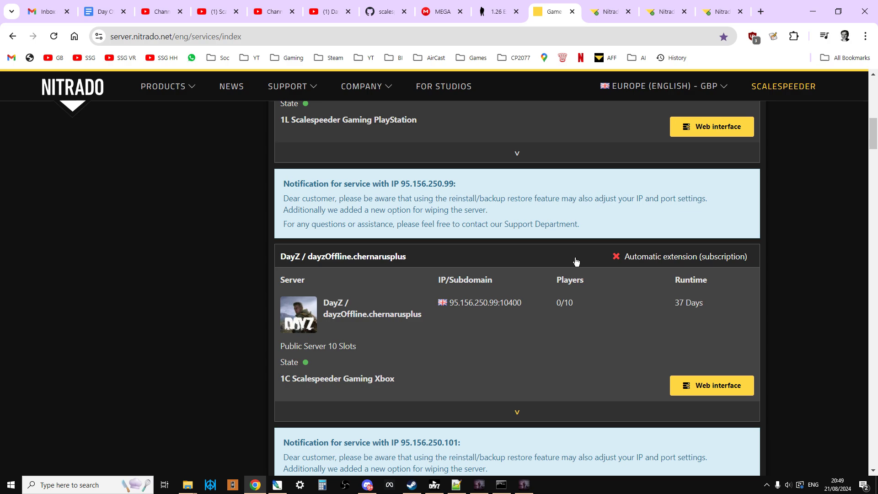
{"action": "scroll", "coordinate": [576, 261], "scroll_direction": "down", "scroll_amount": 6}
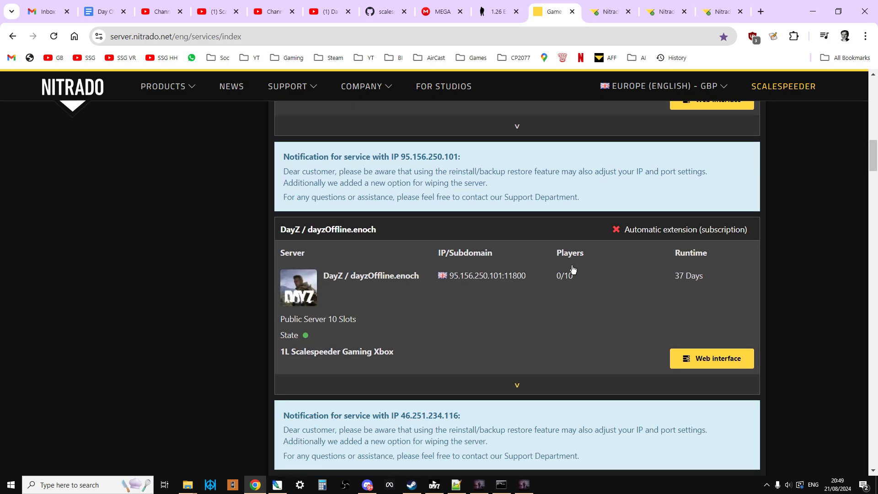
{"action": "scroll", "coordinate": [577, 274], "scroll_direction": "down", "scroll_amount": 4}
{"action": "scroll", "coordinate": [577, 288], "scroll_direction": "up", "scroll_amount": 1}
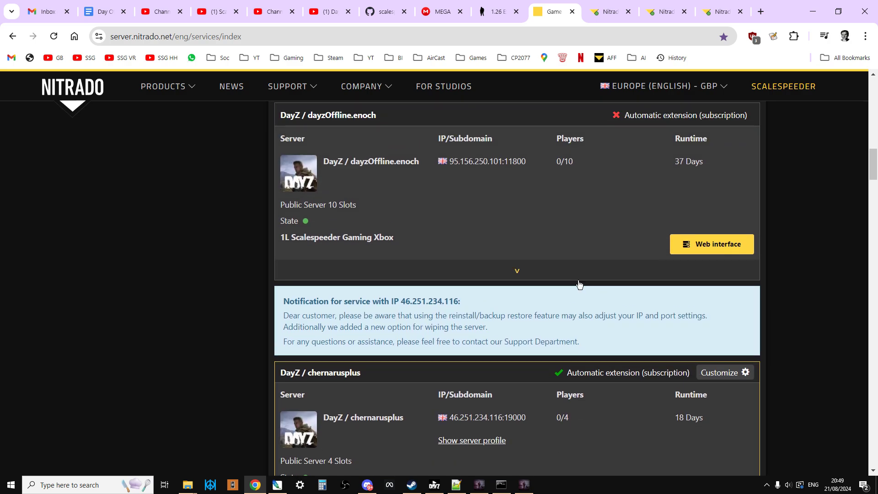
{"action": "scroll", "coordinate": [579, 284], "scroll_direction": "down", "scroll_amount": 4}
{"action": "left_click", "coordinate": [694, 333]}
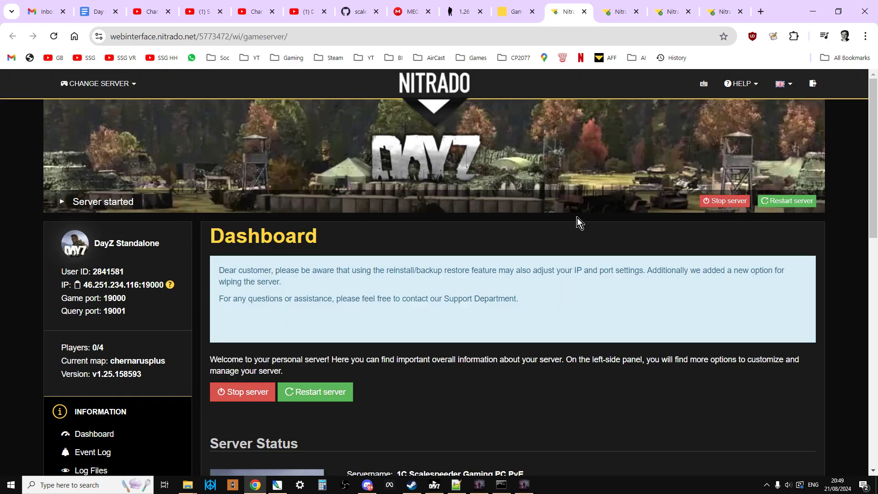
- Browse its files to dayzstandalone/mpmissions/dayzOffline.chernarusplus, then bring Steam forward
{"action": "scroll", "coordinate": [577, 217], "scroll_direction": "down", "scroll_amount": 3}
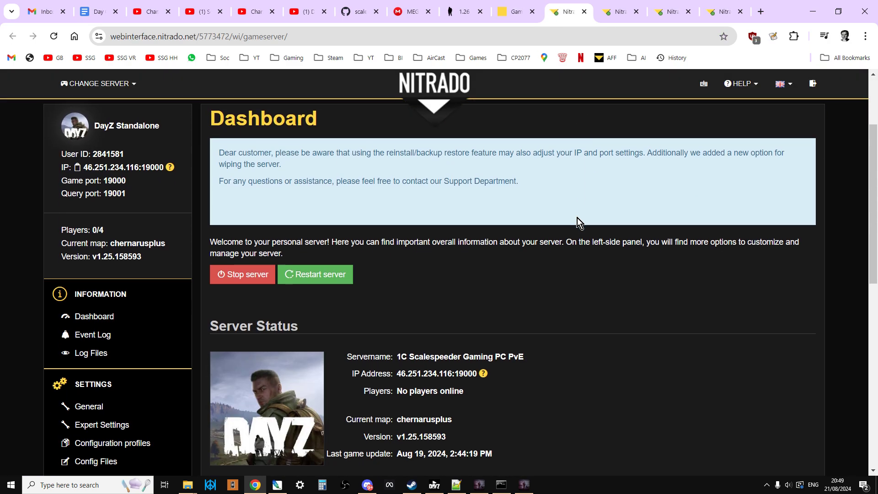
{"action": "scroll", "coordinate": [577, 218], "scroll_direction": "down", "scroll_amount": 1}
{"action": "scroll", "coordinate": [220, 317], "scroll_direction": "down", "scroll_amount": 1}
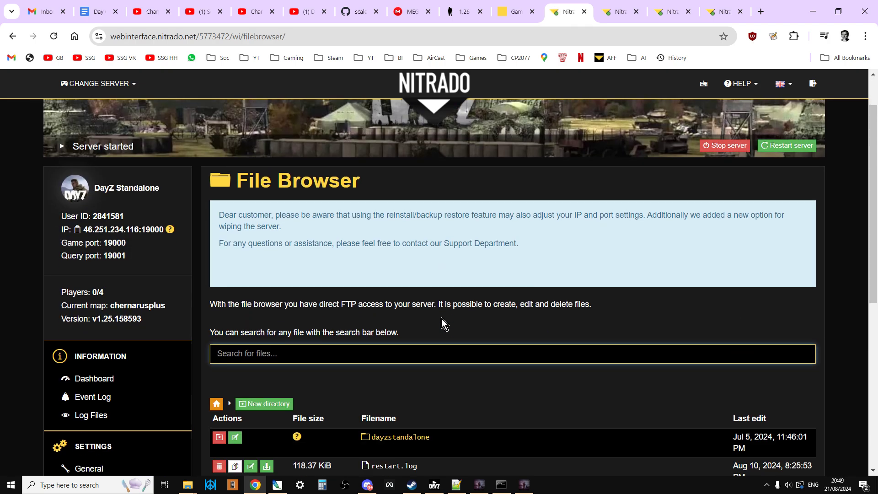
{"action": "scroll", "coordinate": [441, 319], "scroll_direction": "down", "scroll_amount": 2}
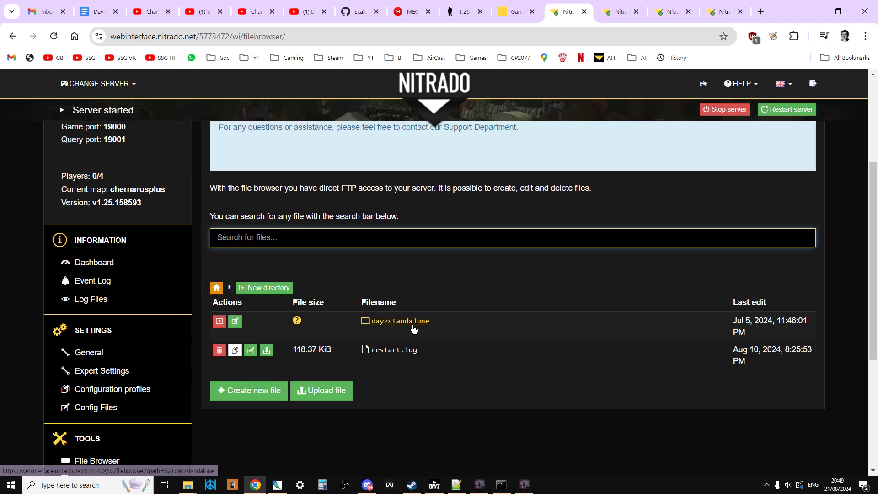
{"action": "scroll", "coordinate": [411, 330], "scroll_direction": "down", "scroll_amount": 1}
{"action": "left_click", "coordinate": [408, 269]}
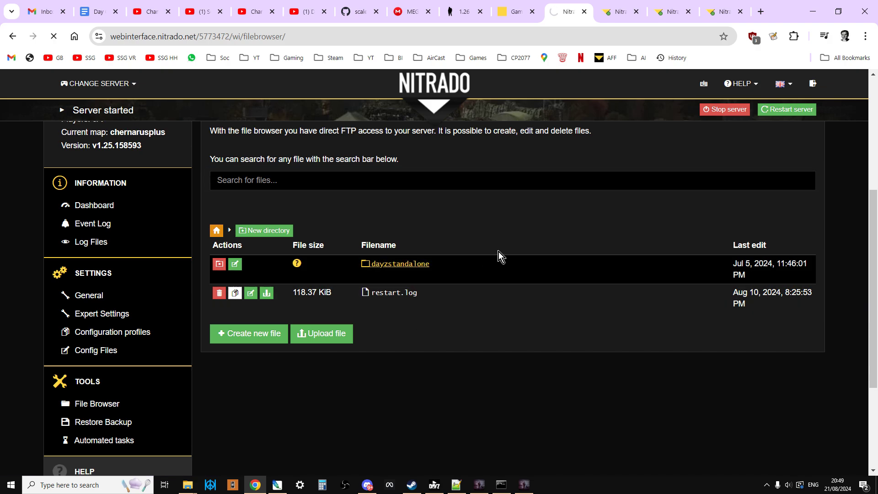
{"action": "scroll", "coordinate": [498, 270], "scroll_direction": "down", "scroll_amount": 3}
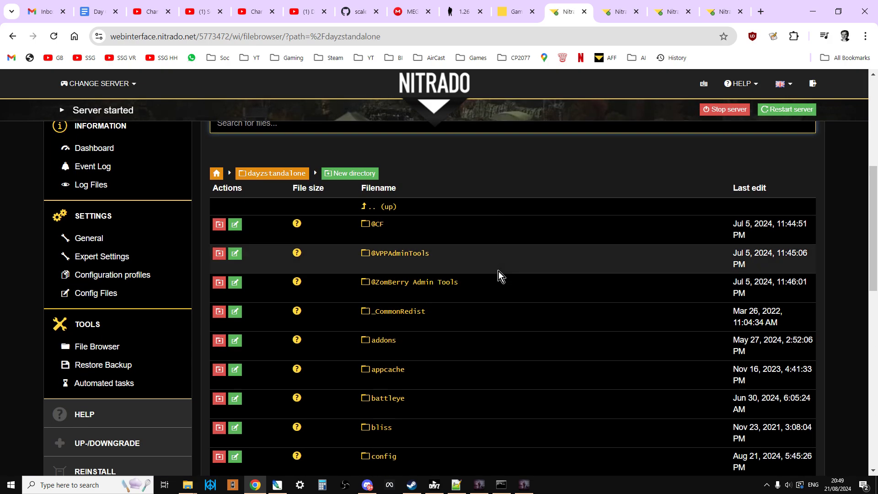
{"action": "scroll", "coordinate": [498, 270], "scroll_direction": "down", "scroll_amount": 5}
{"action": "left_click", "coordinate": [393, 315]}
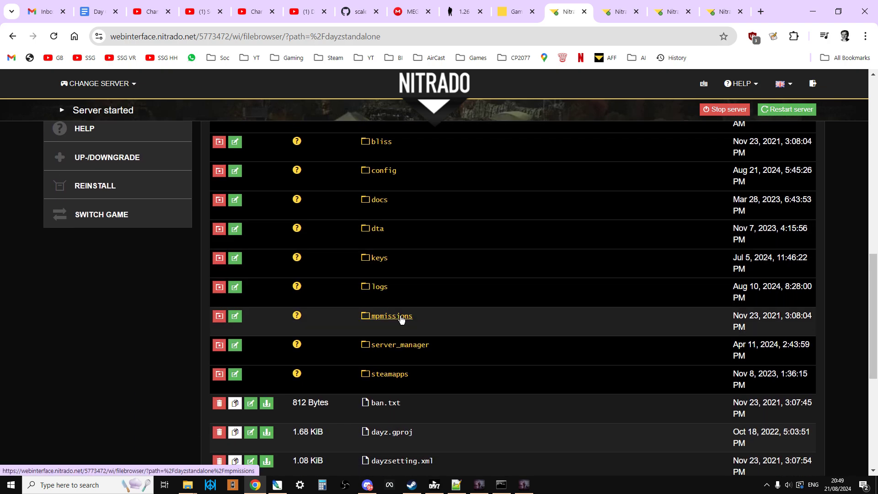
{"action": "scroll", "coordinate": [526, 346], "scroll_direction": "down", "scroll_amount": 5}
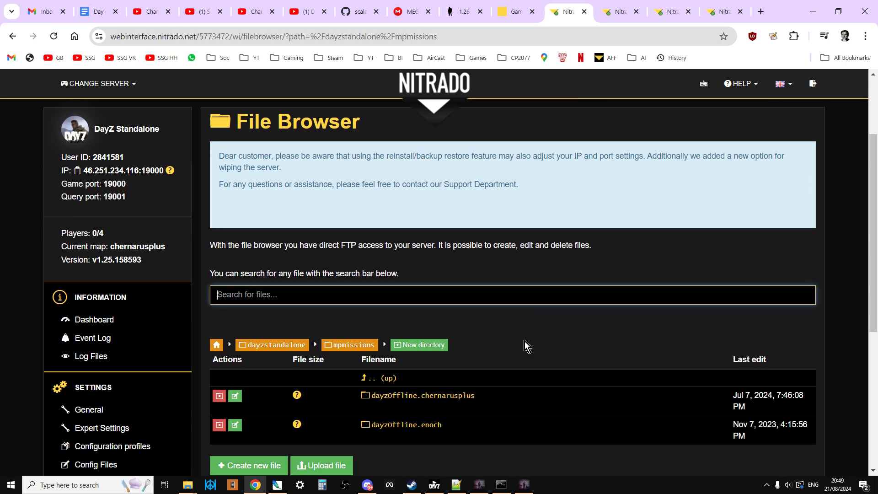
{"action": "left_click", "coordinate": [465, 281]}
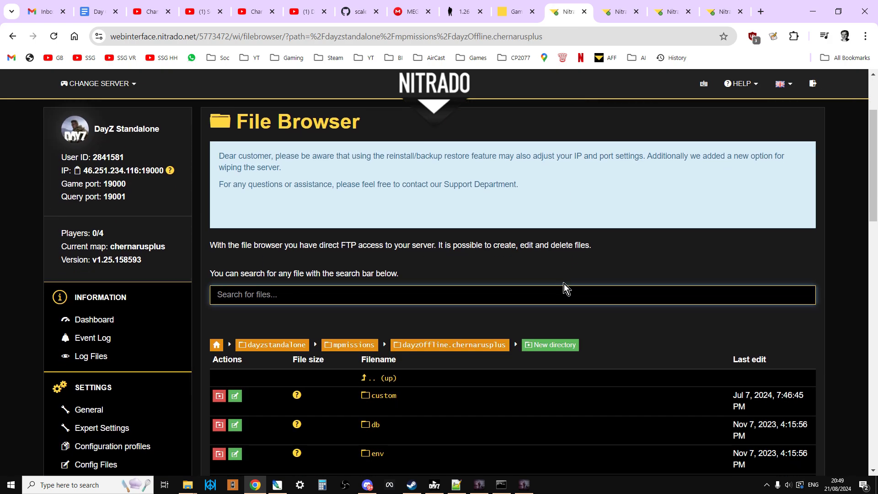
{"action": "scroll", "coordinate": [564, 283], "scroll_direction": "down", "scroll_amount": 5}
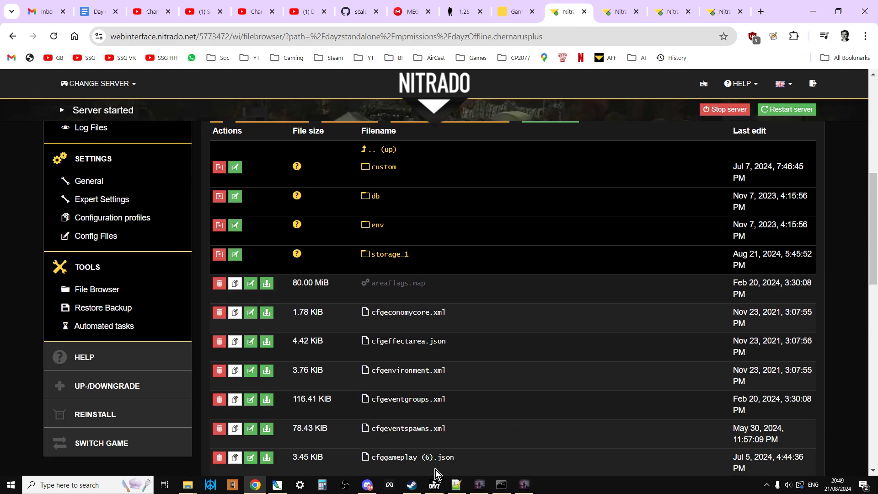
{"action": "left_click", "coordinate": [411, 485]}
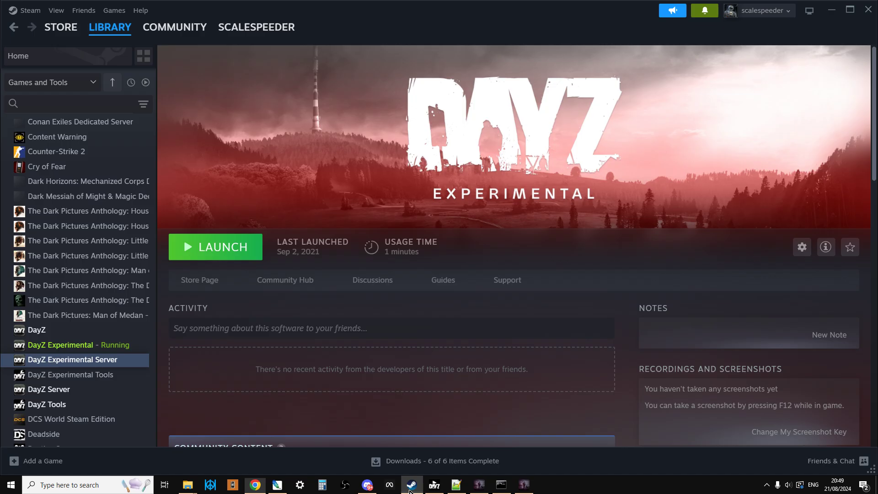
- Check the Steam library categories and the full path of the open common folder
{"action": "left_click", "coordinate": [93, 83]}
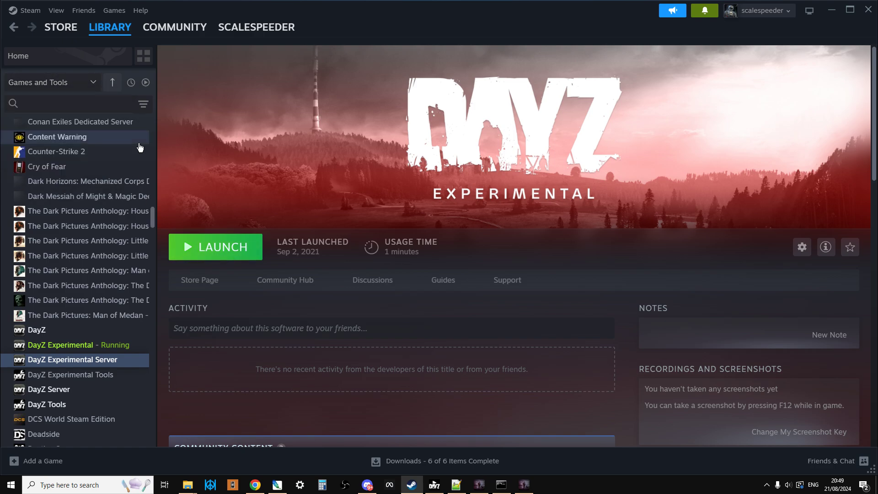
{"action": "scroll", "coordinate": [68, 247], "scroll_direction": "down", "scroll_amount": 3}
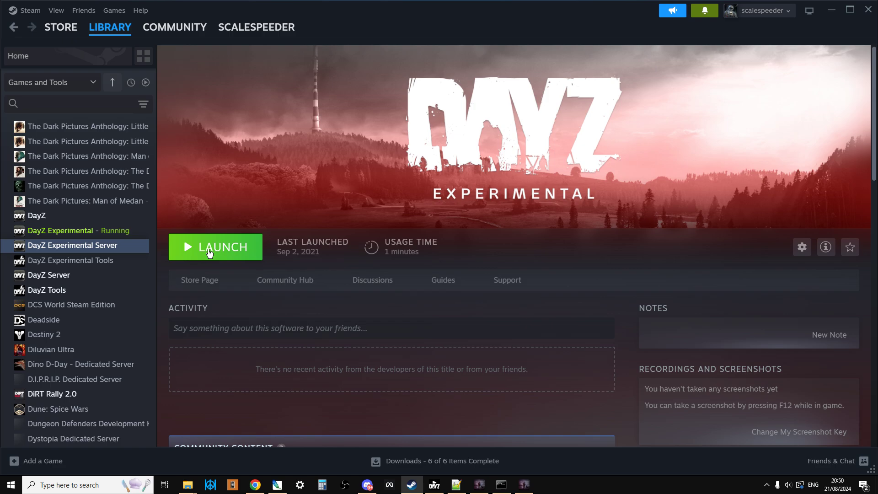
{"action": "left_click", "coordinate": [192, 488]}
{"action": "left_click", "coordinate": [227, 453]}
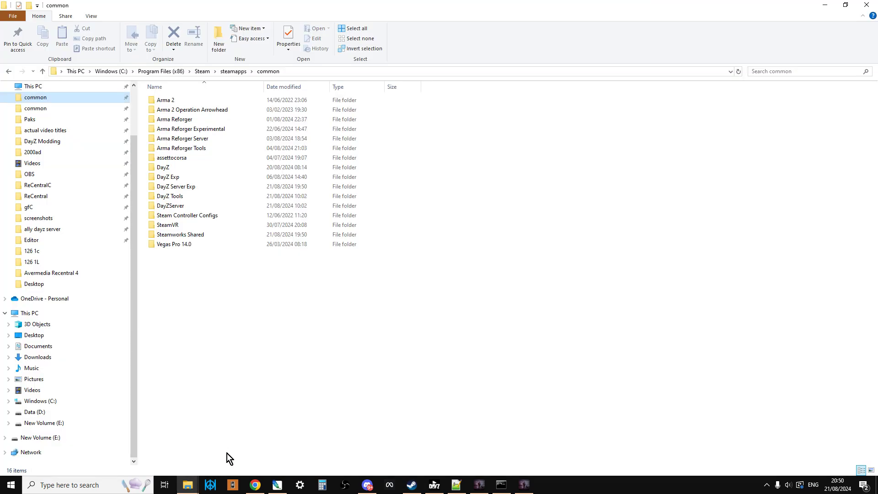
{"action": "left_click", "coordinate": [343, 68]}
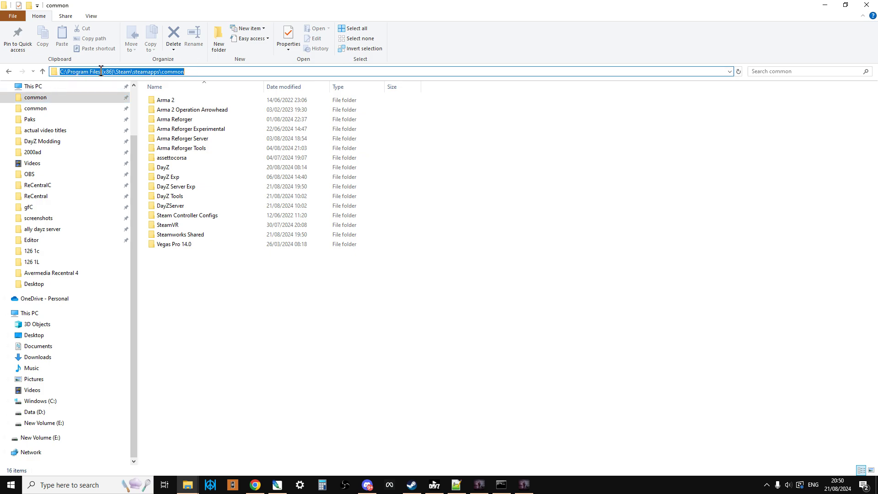
{"action": "left_click", "coordinate": [187, 485]}
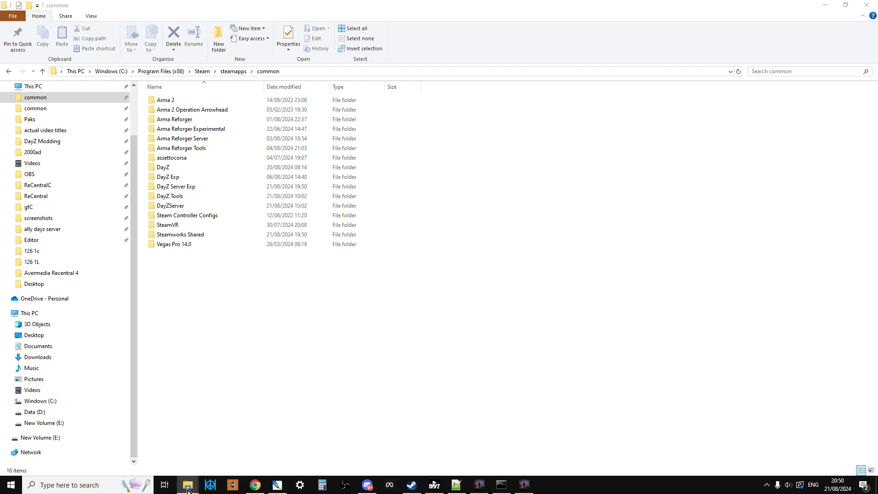
{"action": "left_click", "coordinate": [411, 485]}
- Open DayZ Experimental Server's local DayZ Server Exp folder via Manage > Browse local files
{"action": "right_click", "coordinate": [108, 249]}
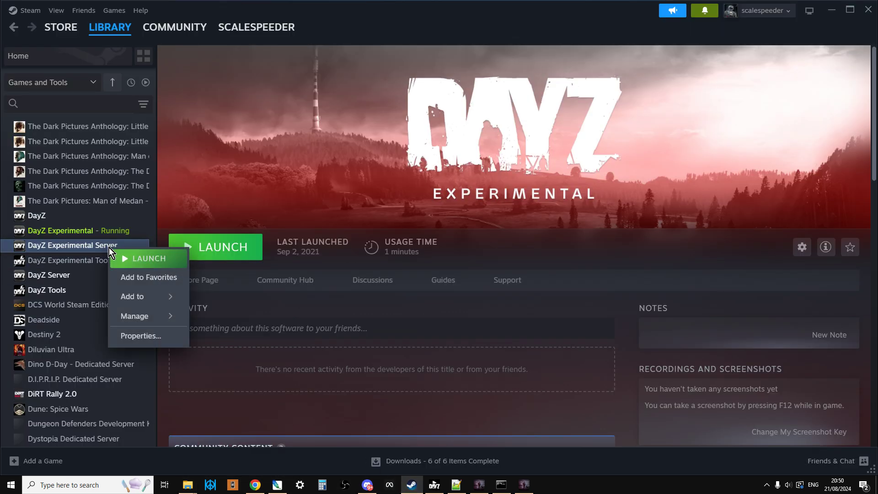
{"action": "mouse_move", "coordinate": [147, 316]}
{"action": "left_click", "coordinate": [233, 337]}
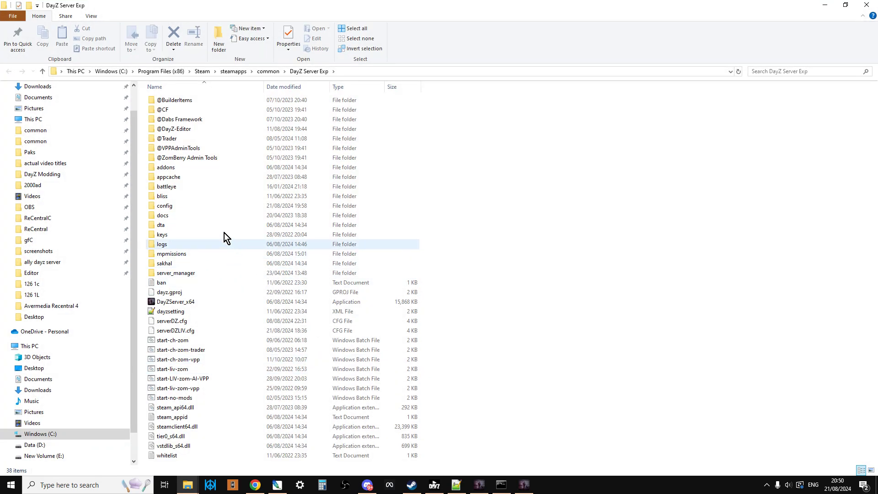
- Go into mpmissions and open dayzOffline.enoch, after a brief look at dayzOffline.chernarusplus
{"action": "double_click", "coordinate": [177, 254]}
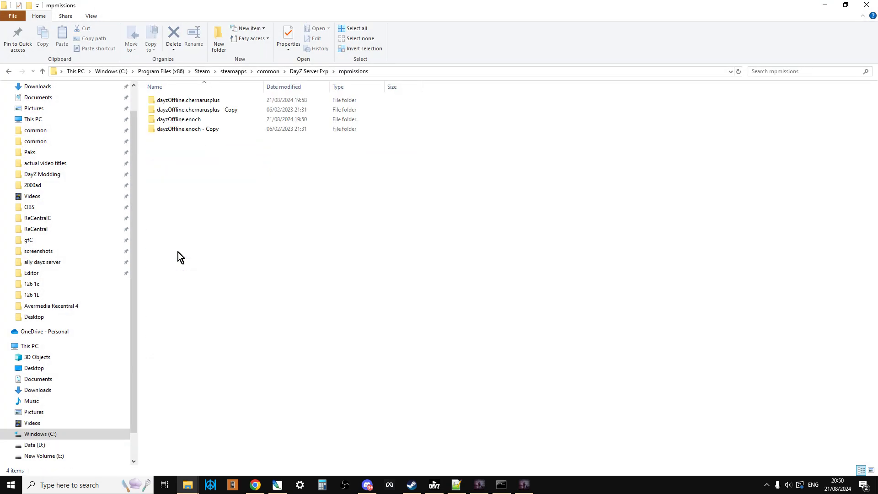
{"action": "double_click", "coordinate": [196, 100]}
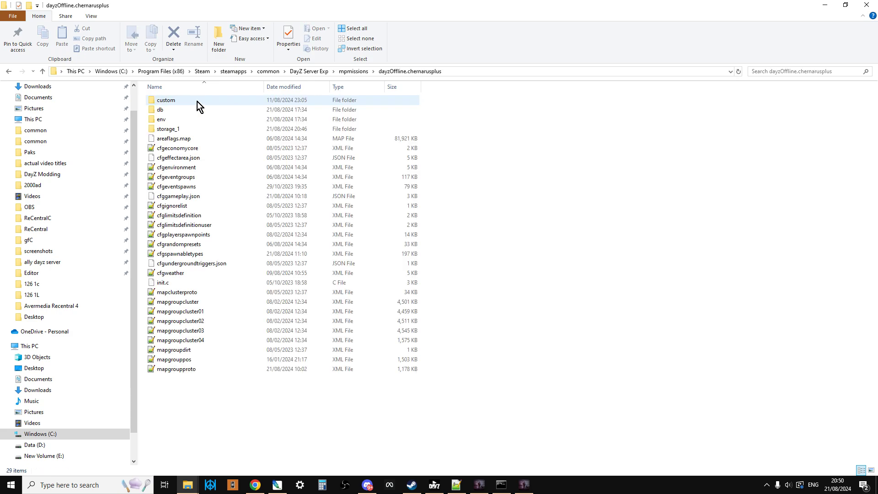
{"action": "left_click", "coordinate": [42, 71]}
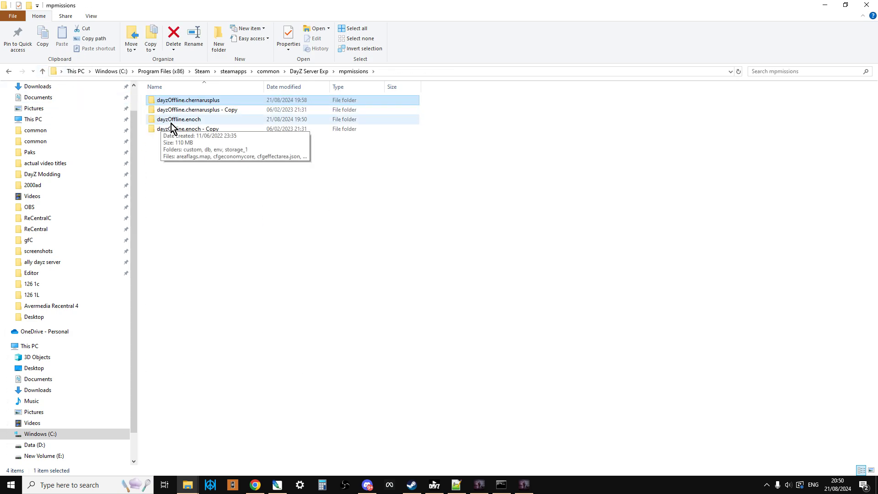
{"action": "double_click", "coordinate": [171, 121]}
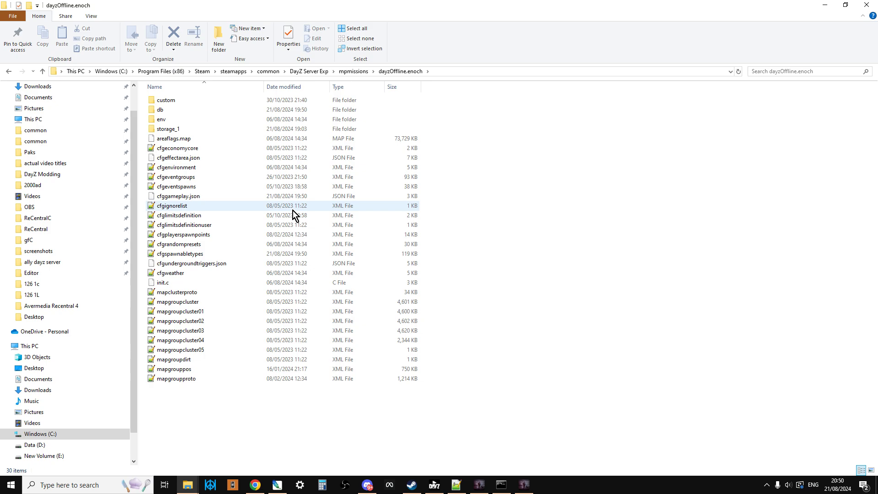
{"action": "double_click", "coordinate": [161, 119]}
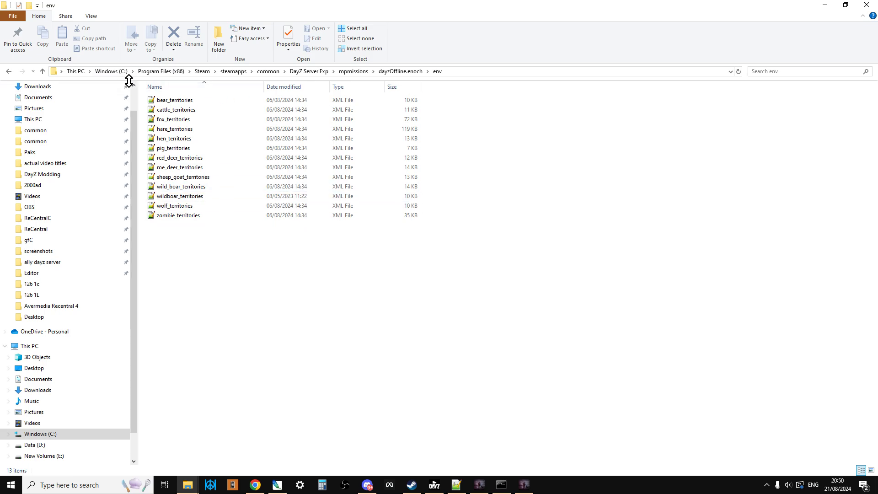
{"action": "left_click", "coordinate": [42, 71]}
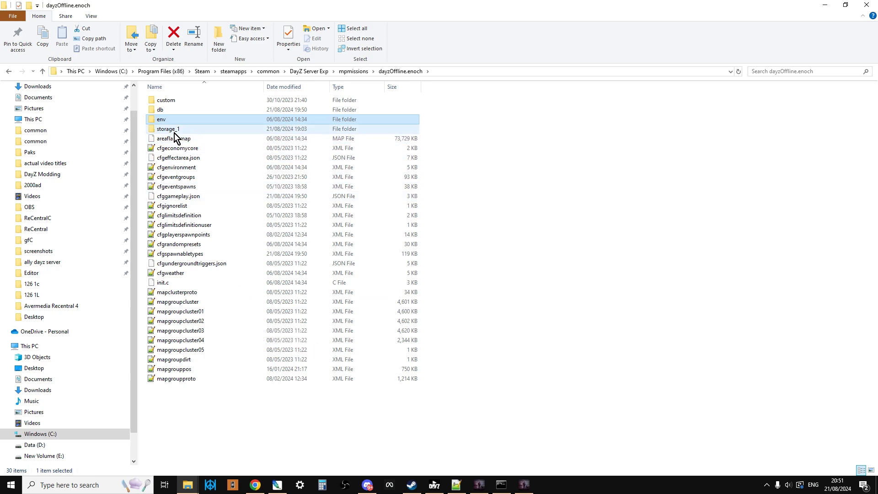
{"action": "left_click", "coordinate": [168, 112]}
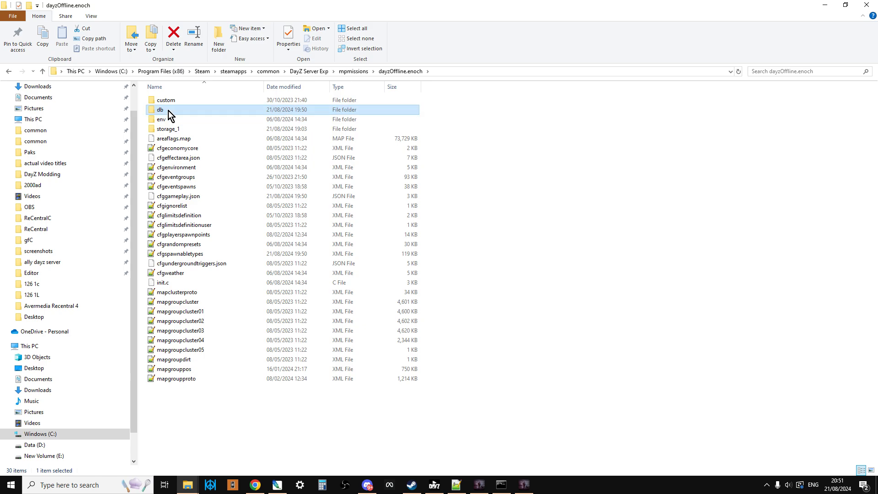
{"action": "double_click", "coordinate": [168, 110]}
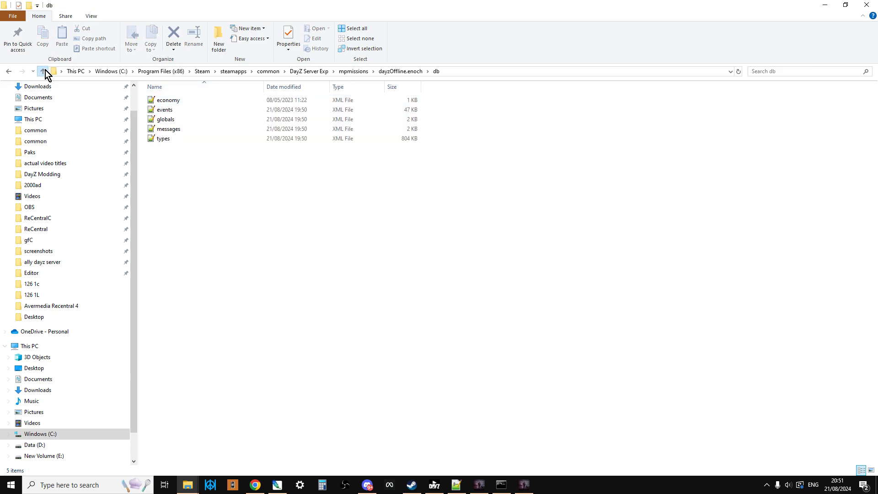
{"action": "left_click", "coordinate": [44, 72]}
{"action": "double_click", "coordinate": [170, 101]}
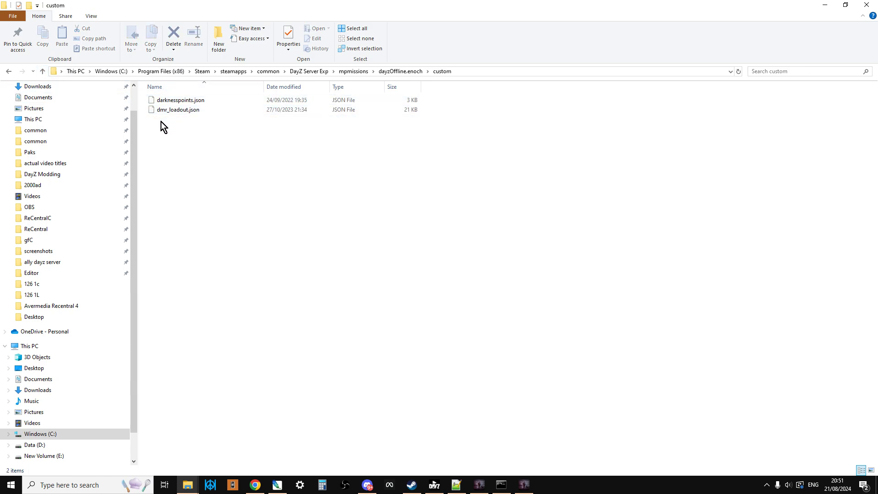
{"action": "left_click", "coordinate": [44, 72]}
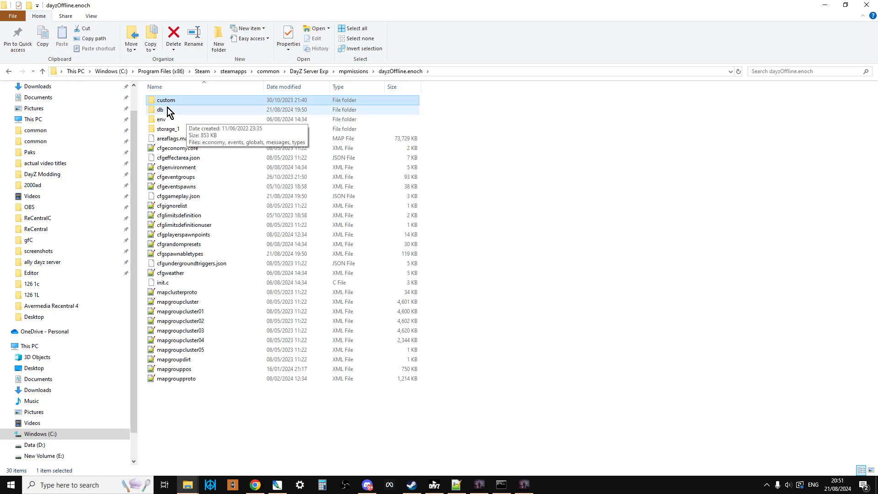
{"action": "double_click", "coordinate": [167, 121]}
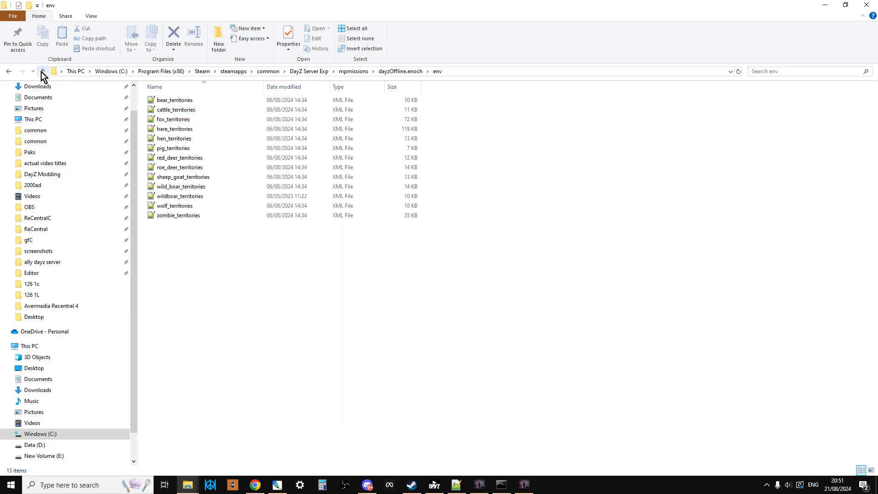
{"action": "left_click", "coordinate": [42, 71]}
{"action": "double_click", "coordinate": [169, 110]}
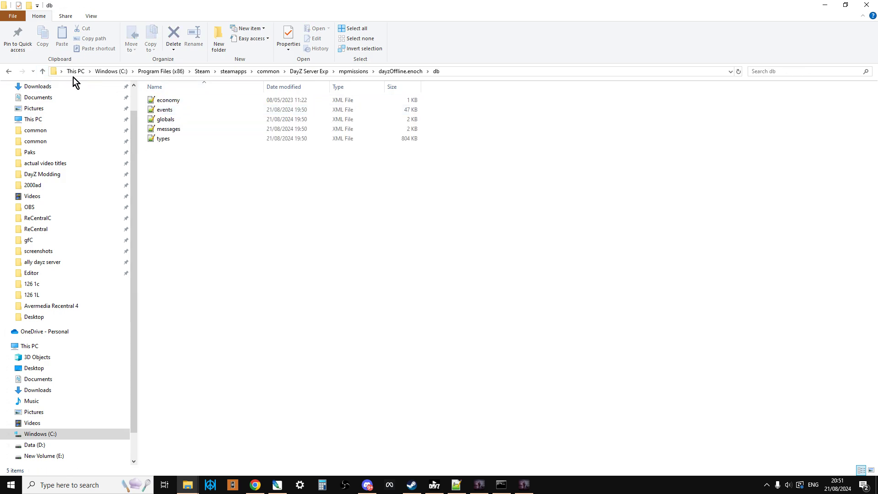
{"action": "left_click", "coordinate": [42, 71]}
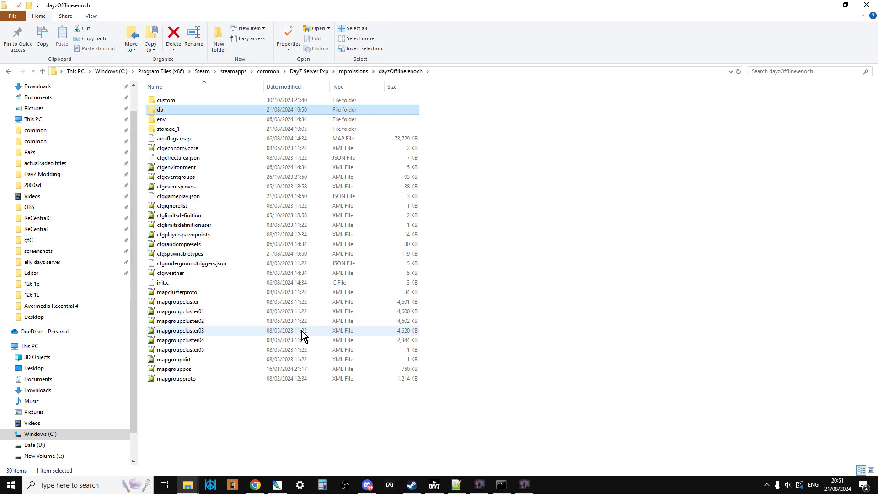
- In a new Chrome tab, load BohemiaInteractive/DayZ-Central-Economy from the BI > DayZ bookmarks
{"action": "left_click", "coordinate": [258, 489]}
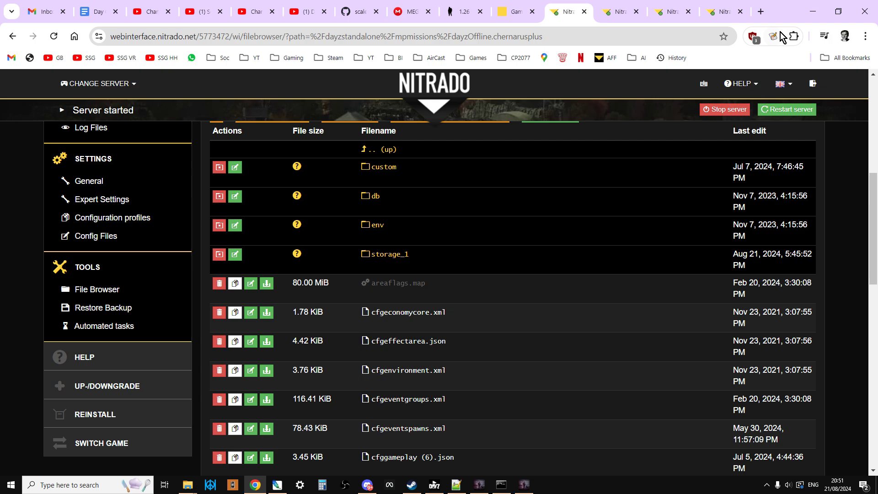
{"action": "left_click", "coordinate": [760, 12]}
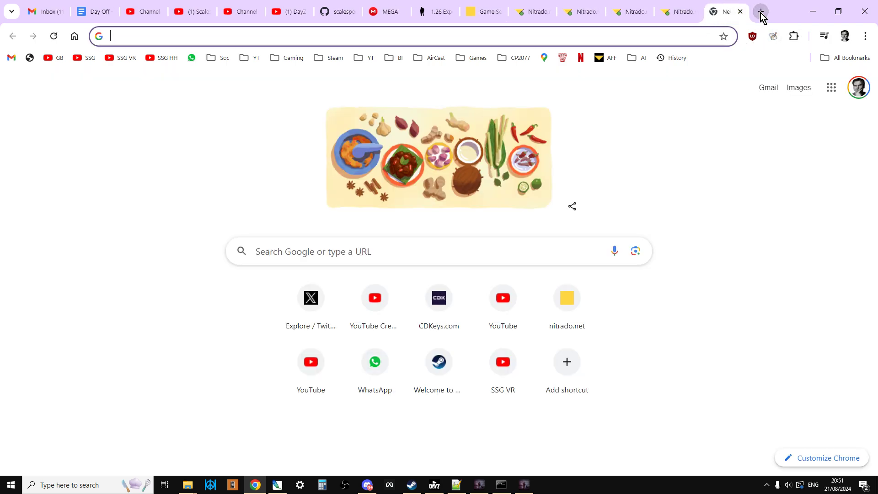
{"action": "left_click", "coordinate": [395, 61]}
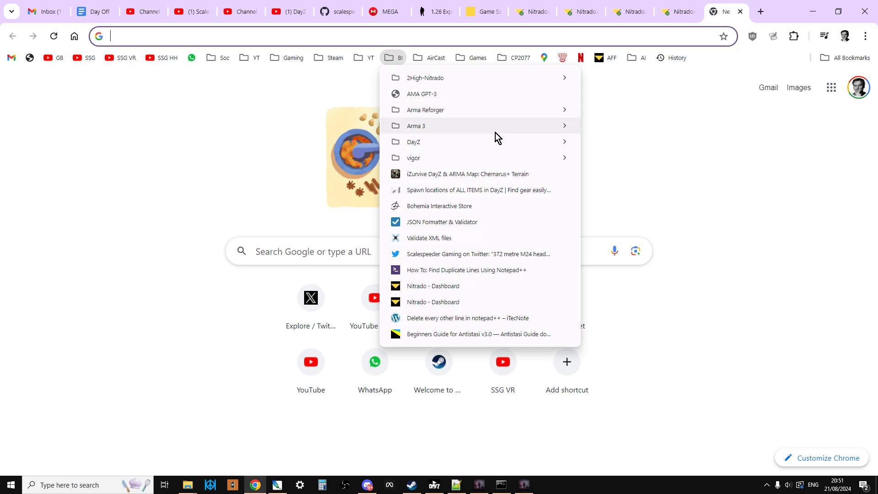
{"action": "mouse_move", "coordinate": [540, 142]}
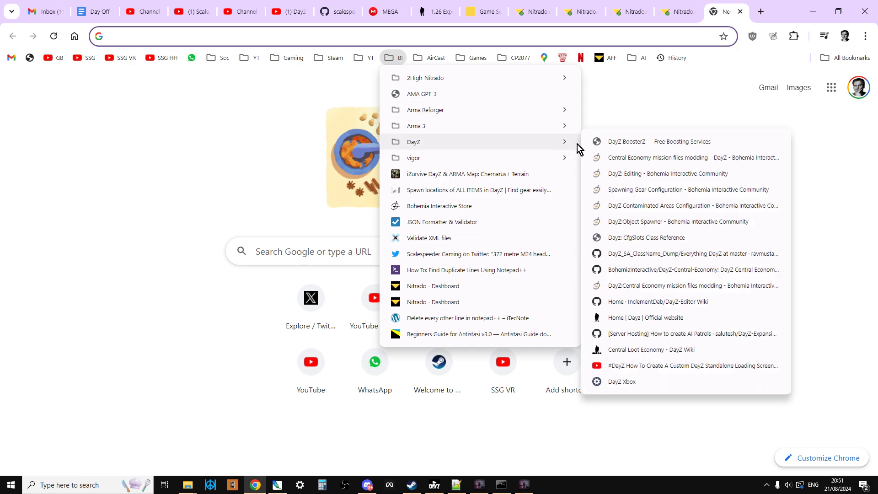
{"action": "left_click", "coordinate": [674, 269]}
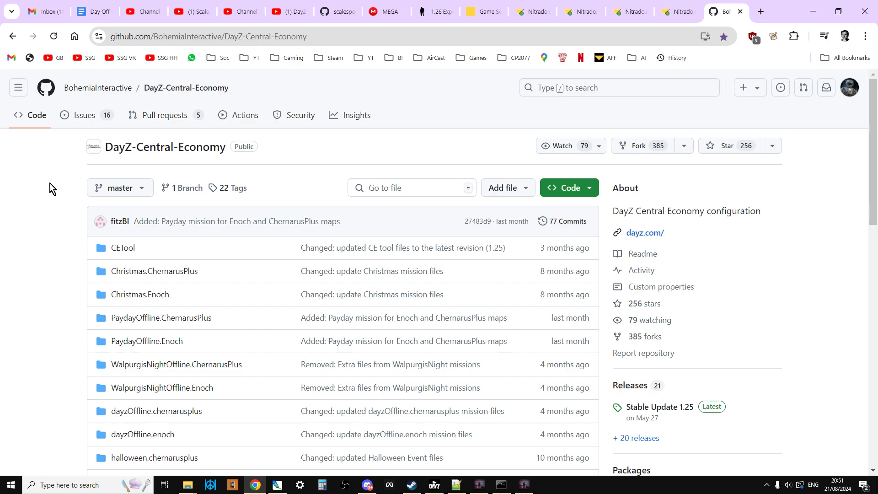
{"action": "scroll", "coordinate": [51, 191], "scroll_direction": "down", "scroll_amount": 3}
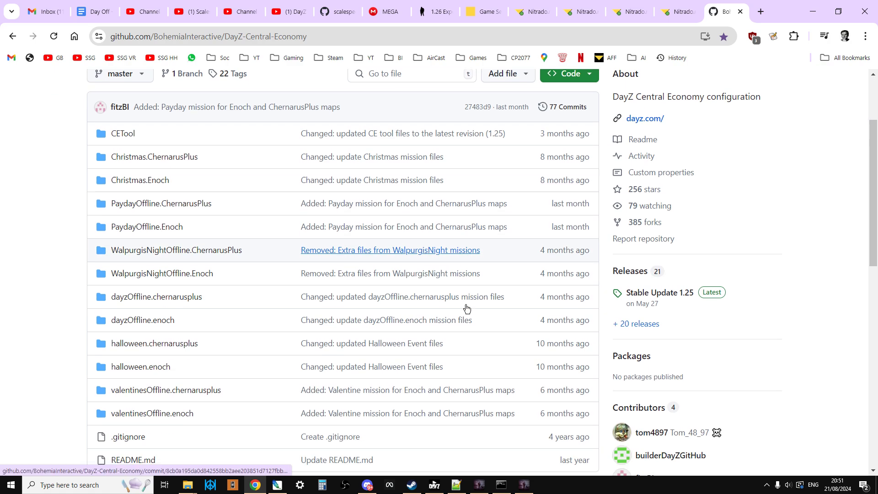
{"action": "scroll", "coordinate": [216, 291], "scroll_direction": "down", "scroll_amount": 1}
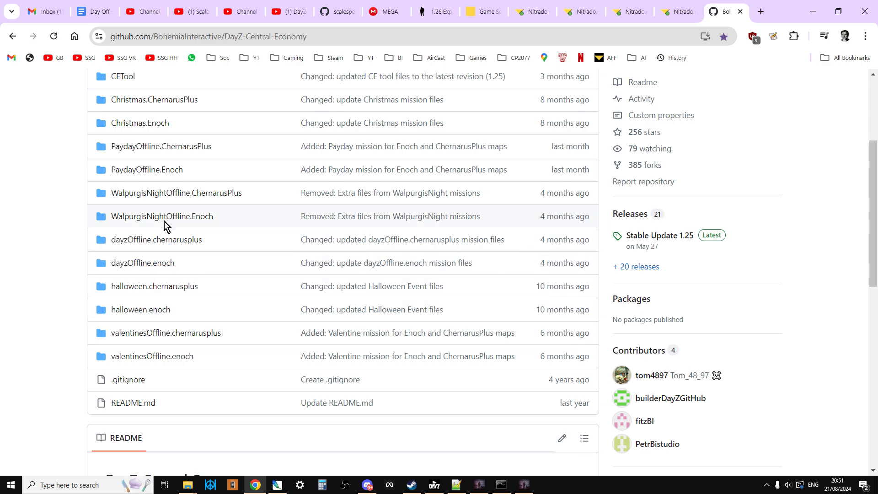
{"action": "scroll", "coordinate": [198, 289], "scroll_direction": "up", "scroll_amount": 2}
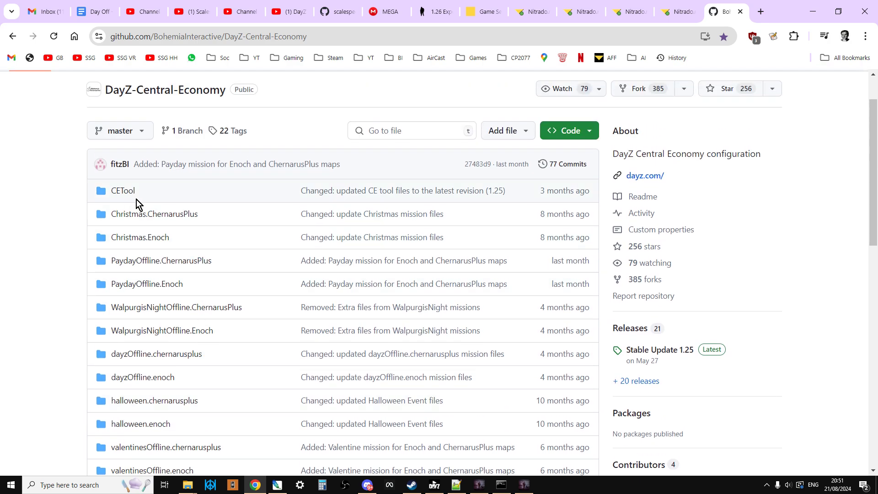
{"action": "scroll", "coordinate": [158, 277], "scroll_direction": "down", "scroll_amount": 1}
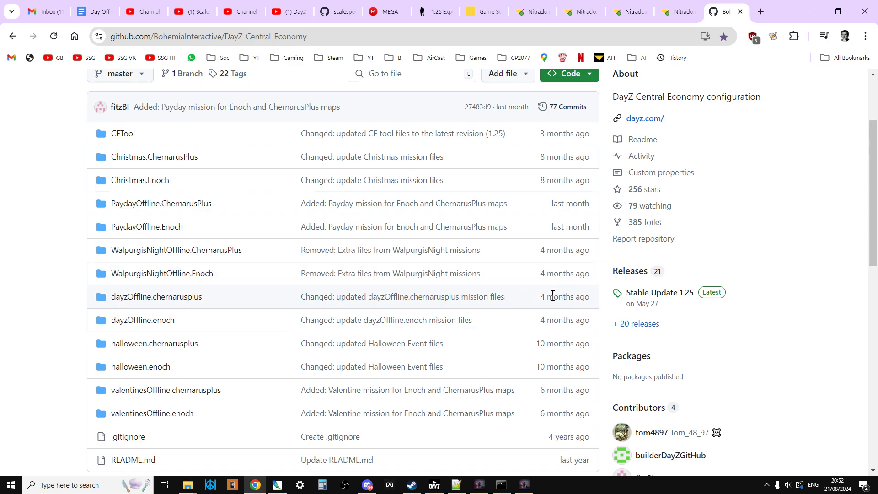
{"action": "mouse_move", "coordinate": [551, 296]}
{"action": "scroll", "coordinate": [538, 293], "scroll_direction": "up", "scroll_amount": 1}
{"action": "scroll", "coordinate": [537, 304], "scroll_direction": "down", "scroll_amount": 1}
{"action": "left_click", "coordinate": [590, 75]}
{"action": "left_click", "coordinate": [41, 273]}
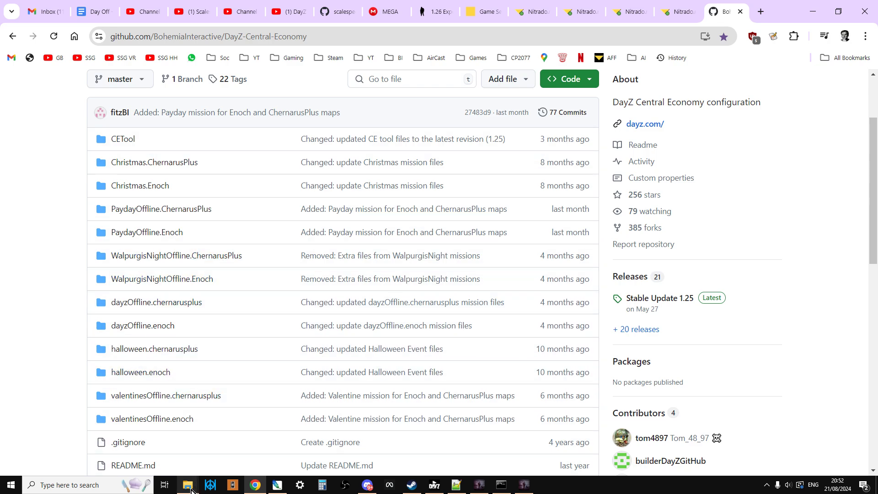
{"action": "mouse_move", "coordinate": [190, 489]}
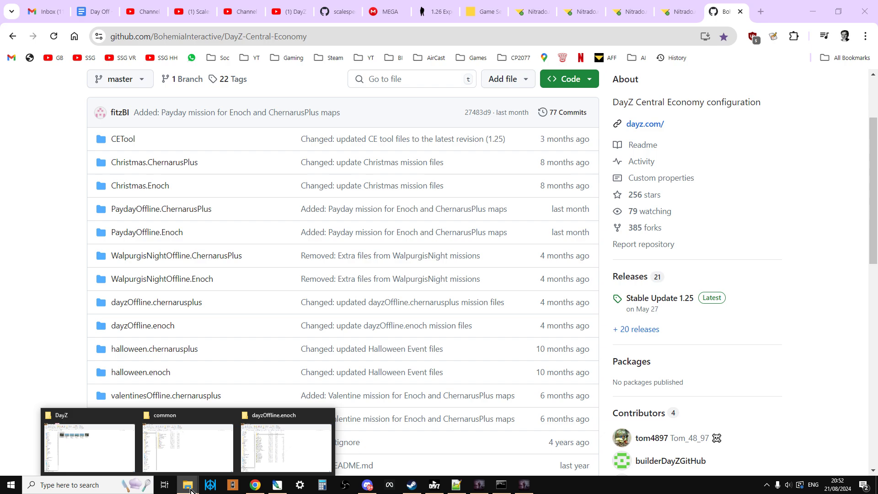
- Check the DayZ-Central-Economy-master copy in DayZ Modding's 124 vanilla folder, then return to Chrome
{"action": "left_click", "coordinate": [195, 450]}
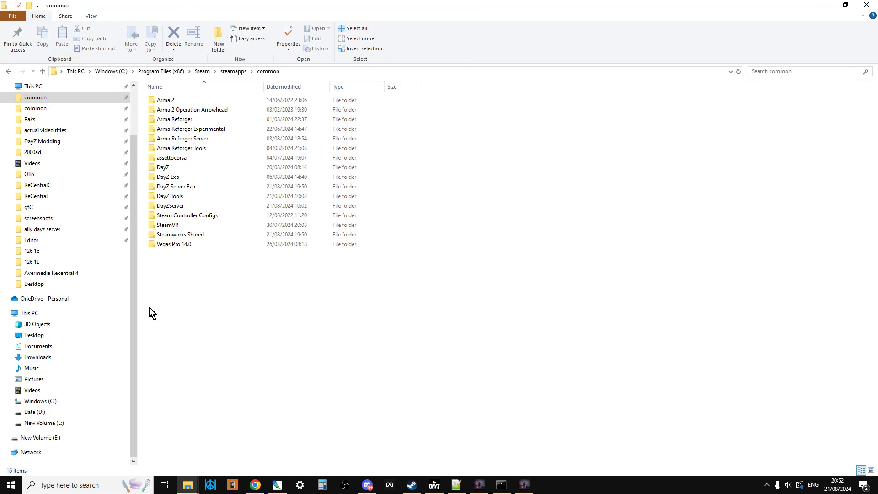
{"action": "left_click", "coordinate": [47, 142]}
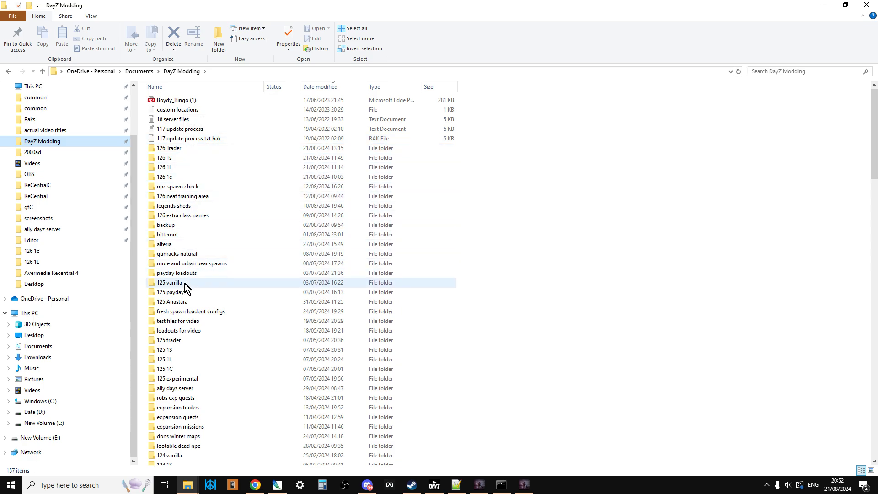
{"action": "scroll", "coordinate": [185, 286], "scroll_direction": "down", "scroll_amount": 4}
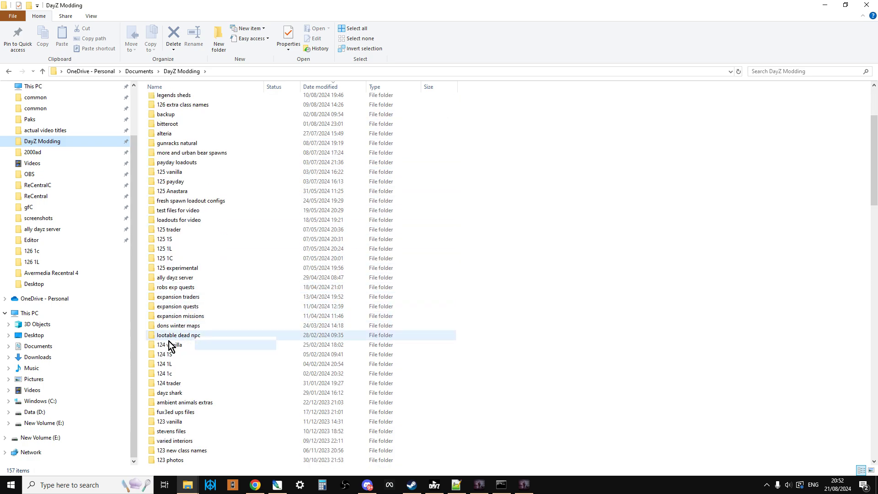
{"action": "double_click", "coordinate": [170, 345]}
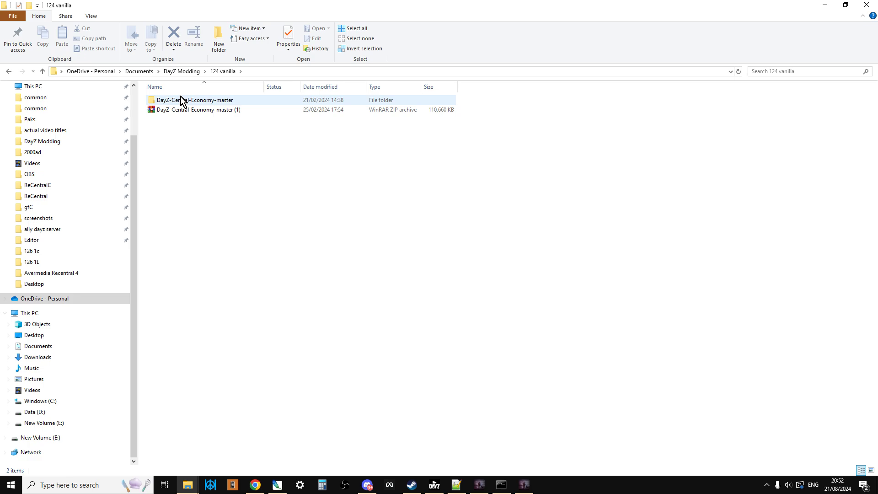
{"action": "left_click", "coordinate": [43, 71]}
{"action": "scroll", "coordinate": [224, 311], "scroll_direction": "down", "scroll_amount": 7}
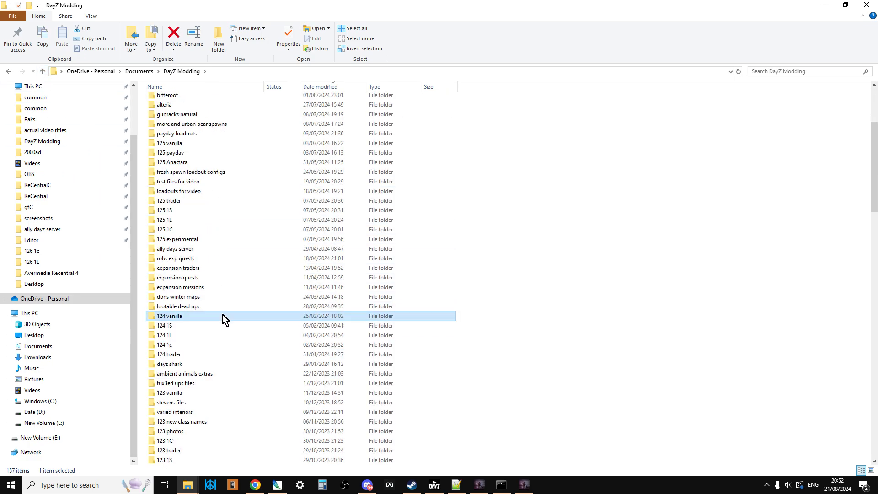
{"action": "scroll", "coordinate": [224, 319], "scroll_direction": "up", "scroll_amount": 7}
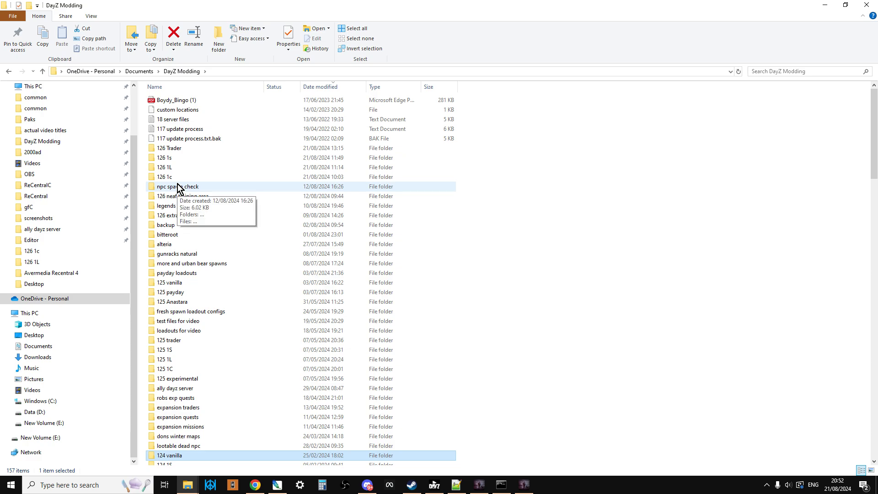
{"action": "left_click", "coordinate": [255, 485]}
- Show dayz.com's 1.26 Experimental Release article from Aug 6, 2024, and skim its top
{"action": "left_click", "coordinate": [432, 14]}
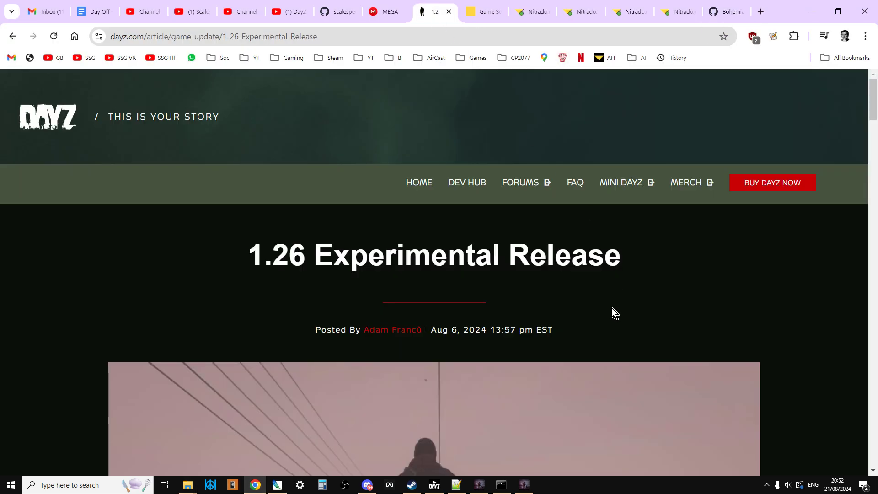
{"action": "scroll", "coordinate": [612, 309], "scroll_direction": "down", "scroll_amount": 3}
{"action": "scroll", "coordinate": [612, 309], "scroll_direction": "down", "scroll_amount": 1}
{"action": "scroll", "coordinate": [612, 309], "scroll_direction": "up", "scroll_amount": 1}
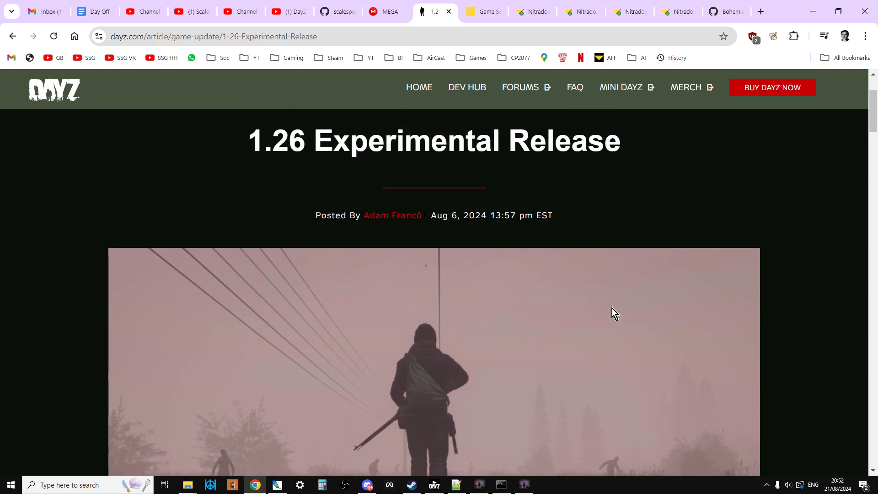